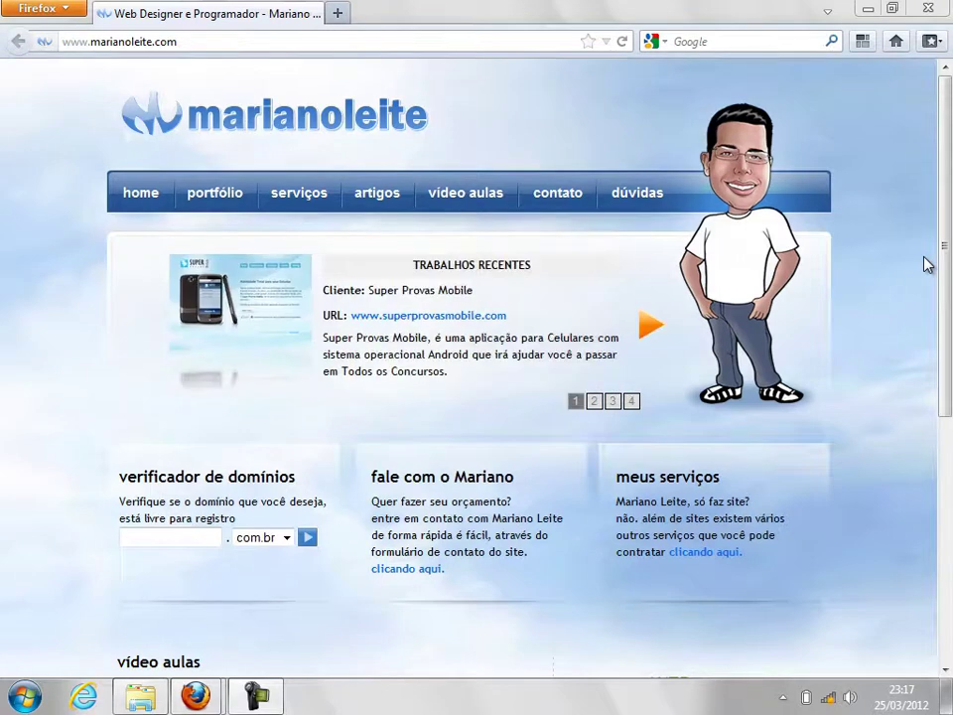
- Minimize the browser, launch WinAVI Video Converter from the desktop, and minimize its window
left_click(867, 10)
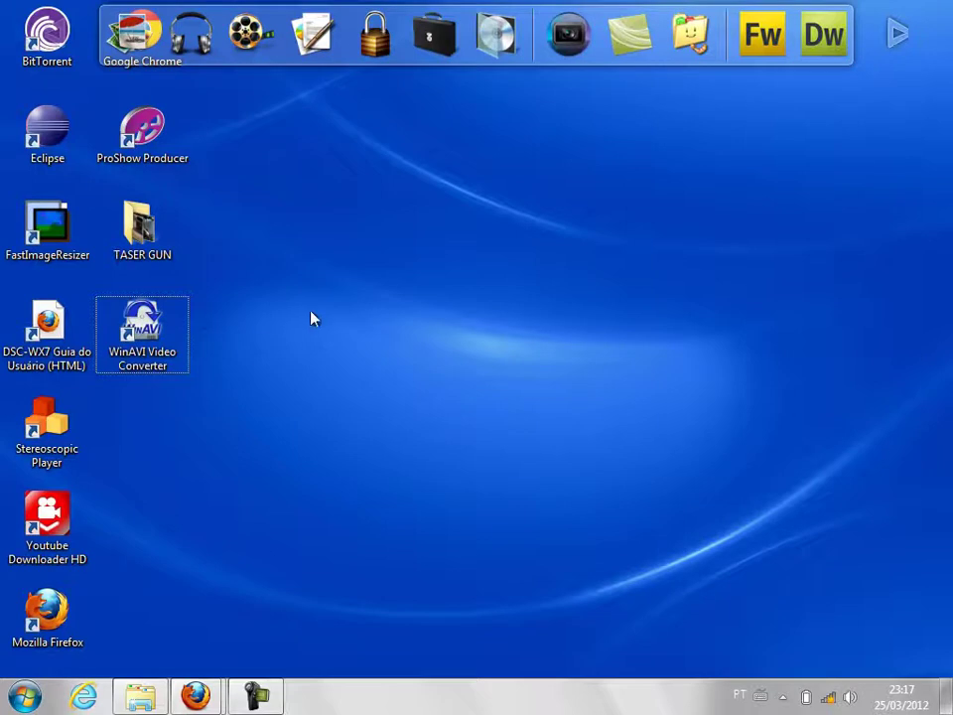
double_click(149, 327)
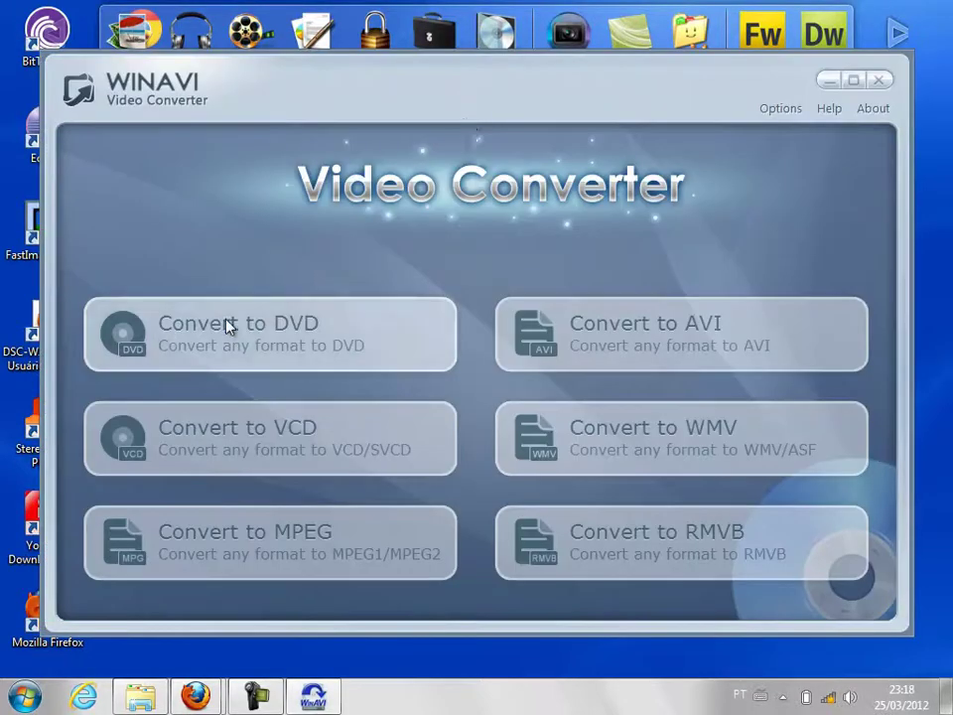
left_click_drag(472, 96, 483, 93)
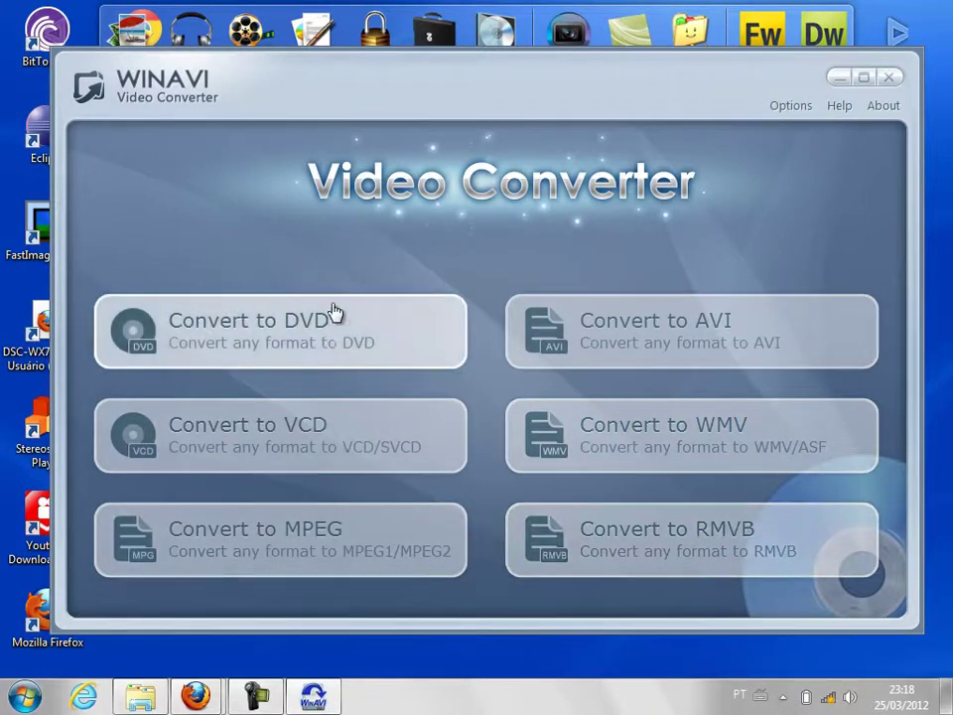
mouse_move(560, 85)
left_mouse_down()
mouse_move(579, 87)
mouse_move(558, 88)
left_mouse_up()
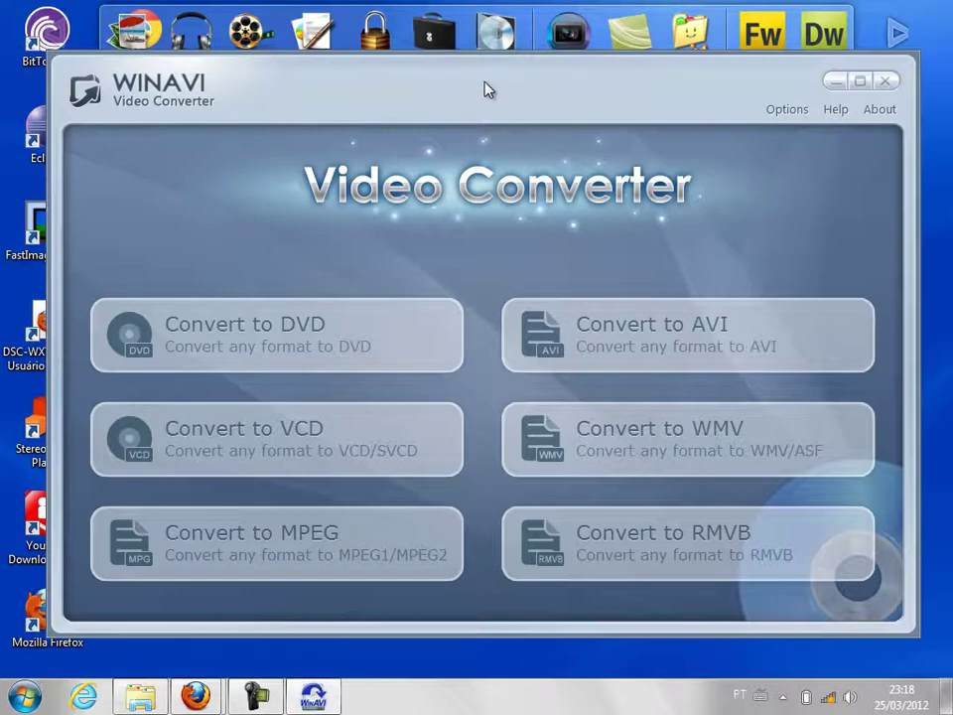
mouse_move(456, 82)
left_mouse_down()
mouse_move(473, 82)
mouse_move(462, 89)
left_mouse_up()
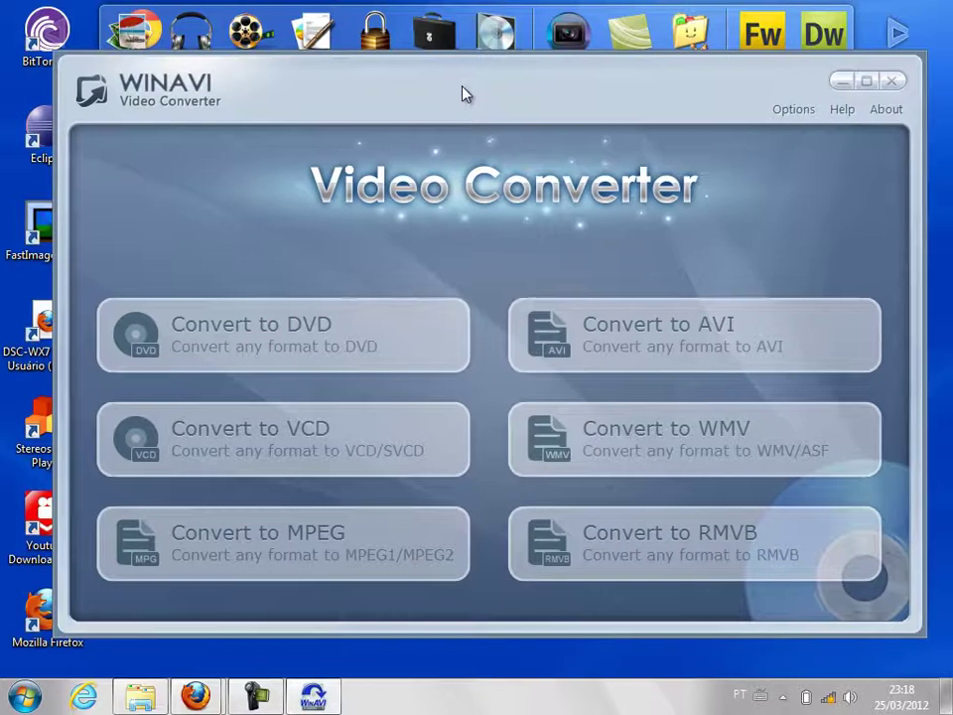
left_click(840, 84)
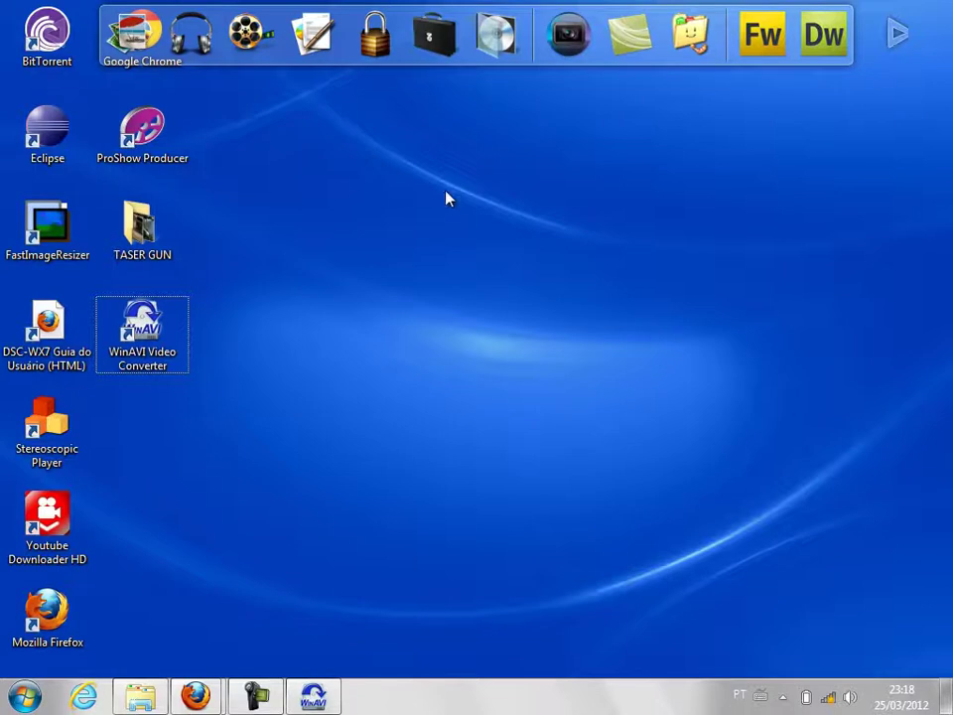
- Open the TASER GUN folder on the desktop and make its window narrower and centred on the screen
left_click_drag(412, 215, 157, 234)
double_click(157, 234)
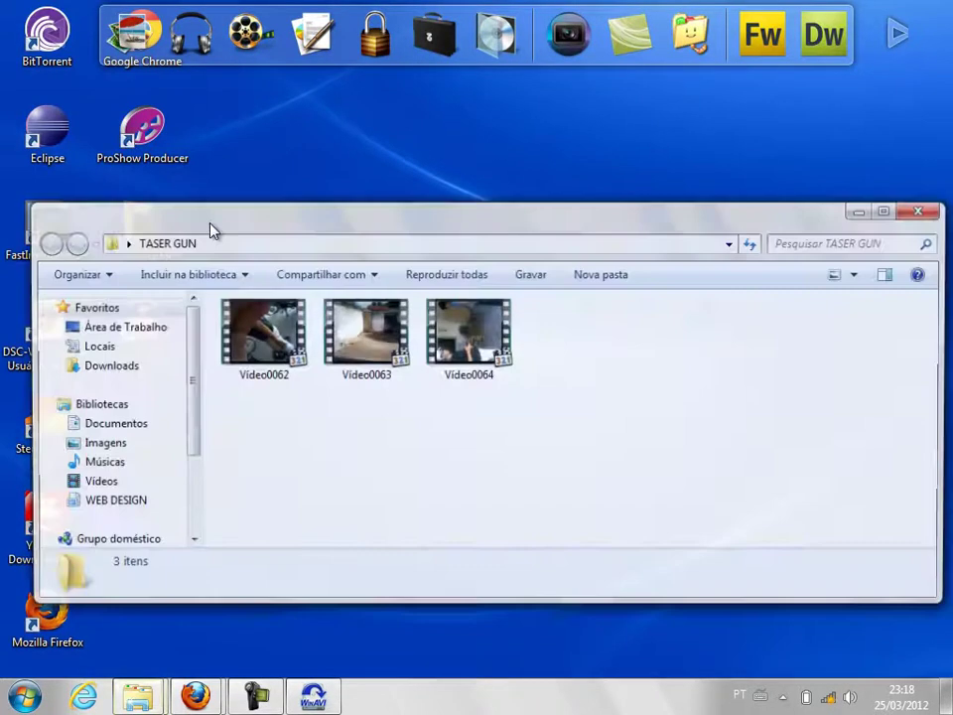
left_click(921, 210)
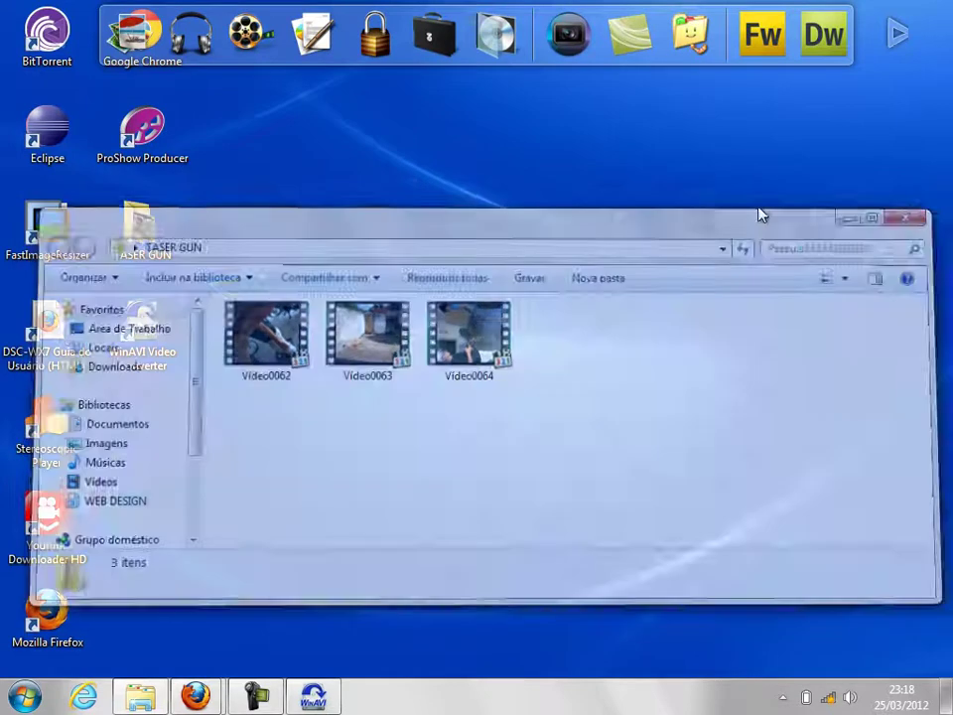
double_click(156, 234)
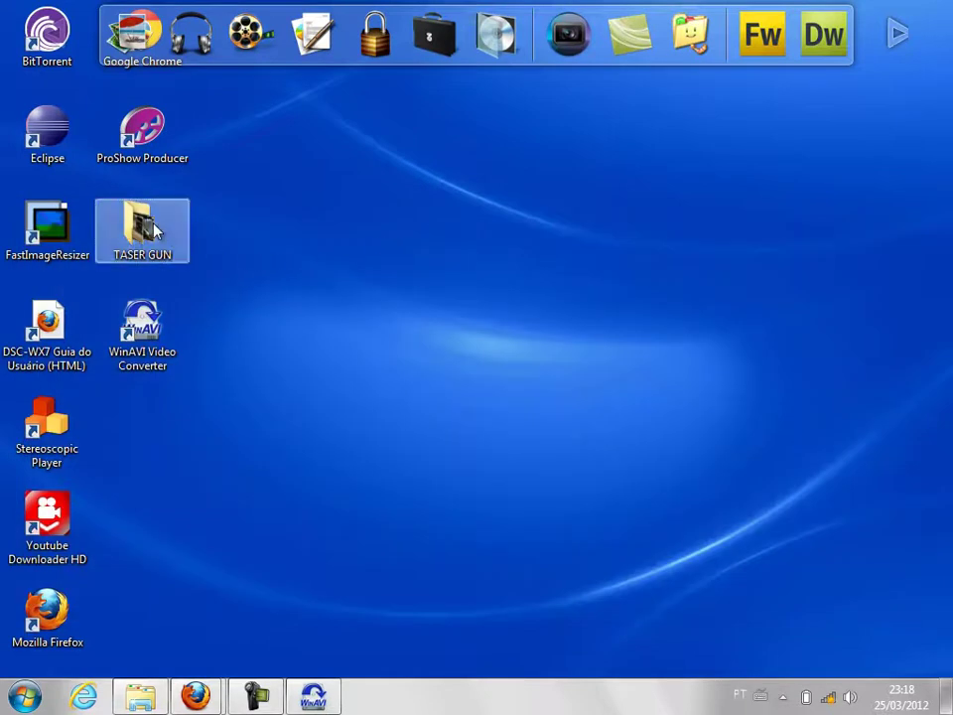
left_click_drag(938, 329, 758, 330)
left_click_drag(526, 228, 610, 137)
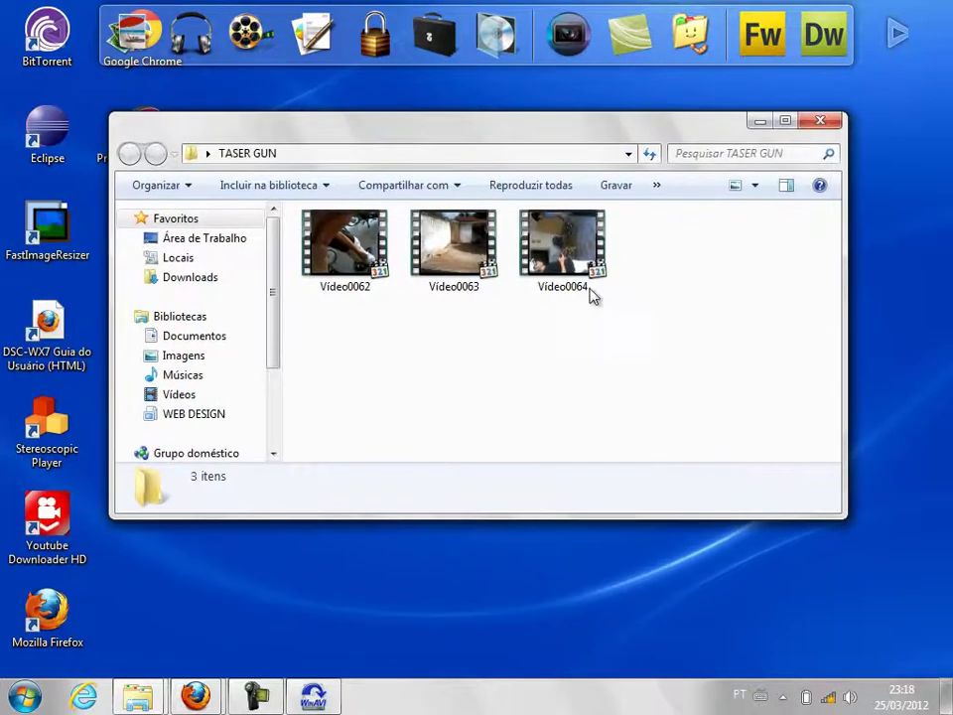
- Play Vídeo0064 in Media Player Classic, skip through several points of the clip, and close the player
double_click(558, 230)
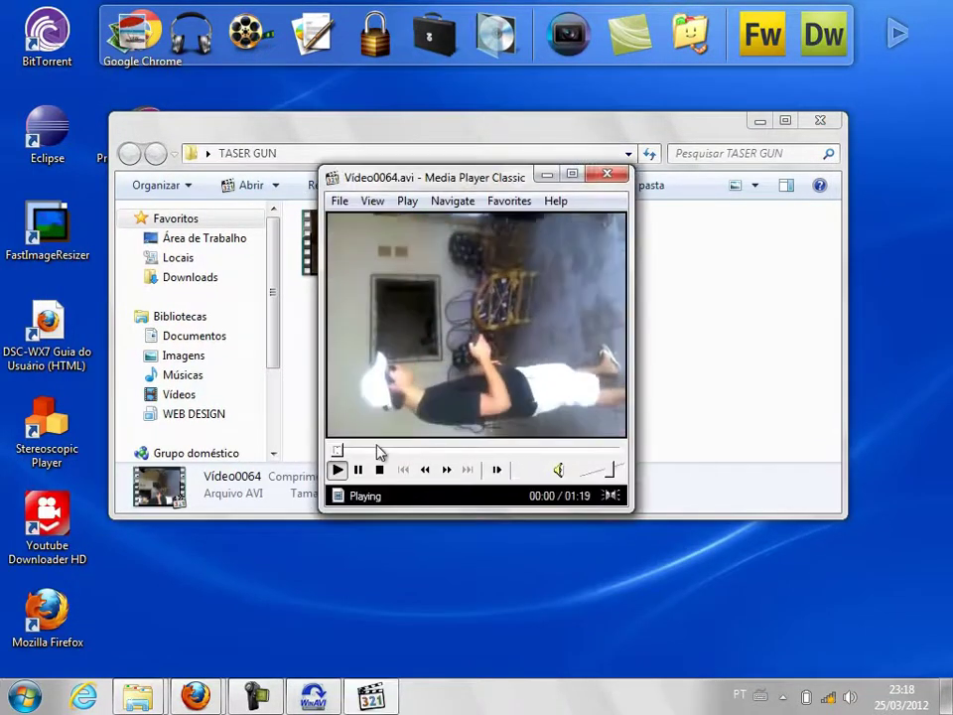
left_click(375, 450)
left_click(407, 451)
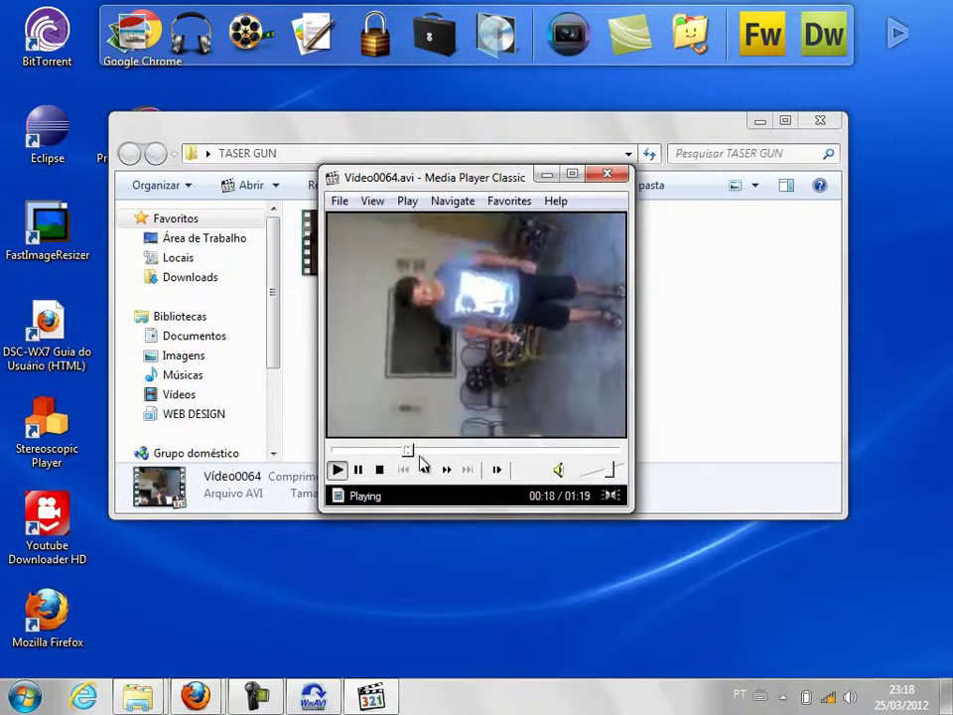
left_click(436, 452)
left_click(476, 451)
left_click(502, 452)
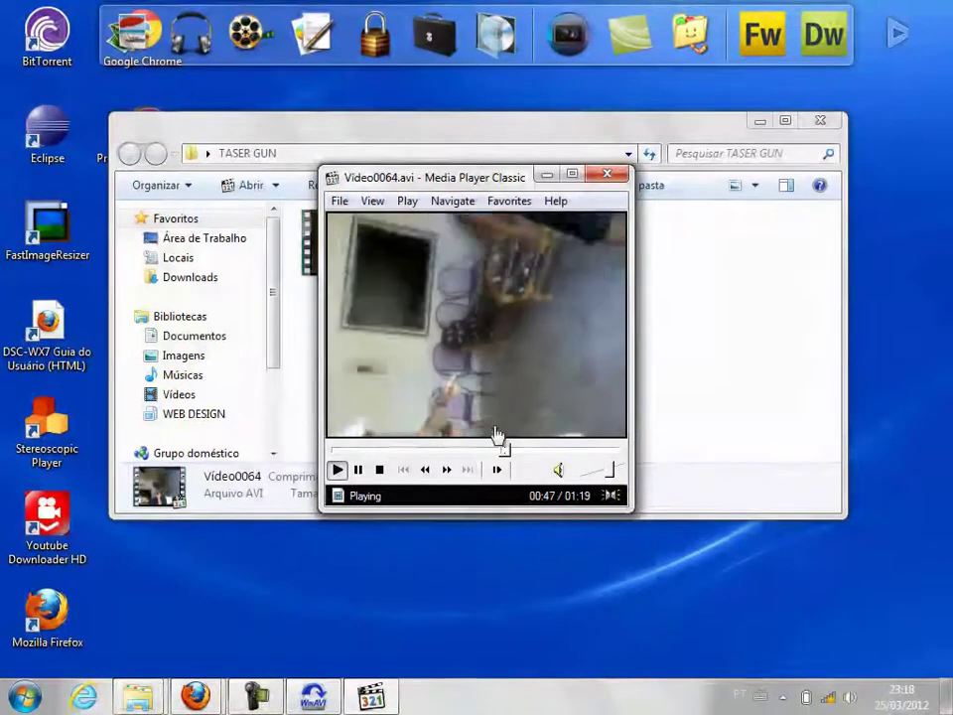
left_click(493, 452)
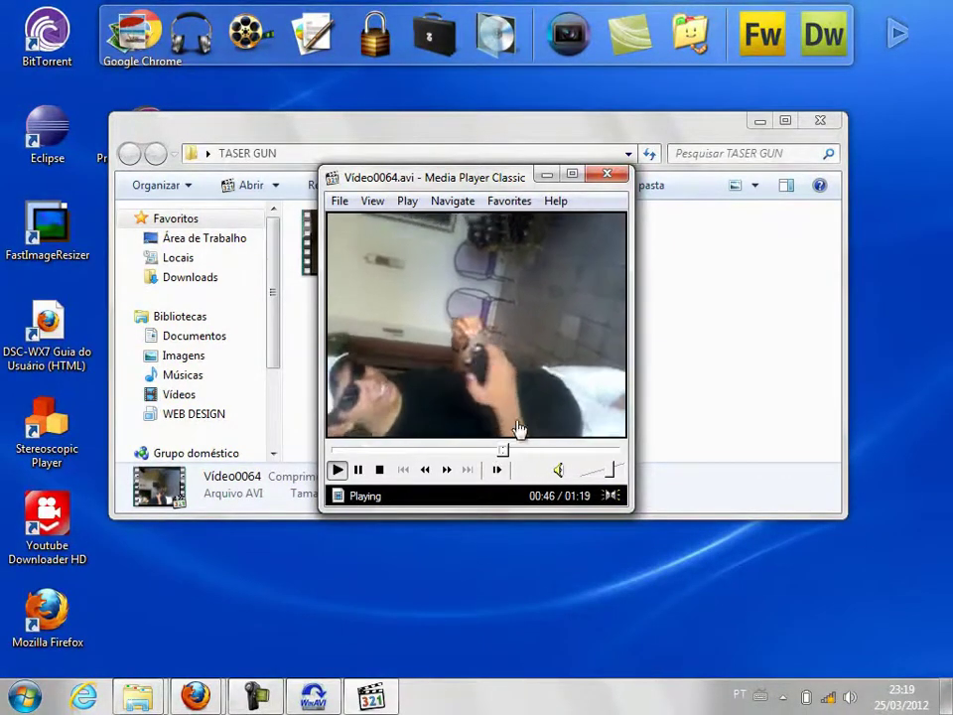
left_click(616, 176)
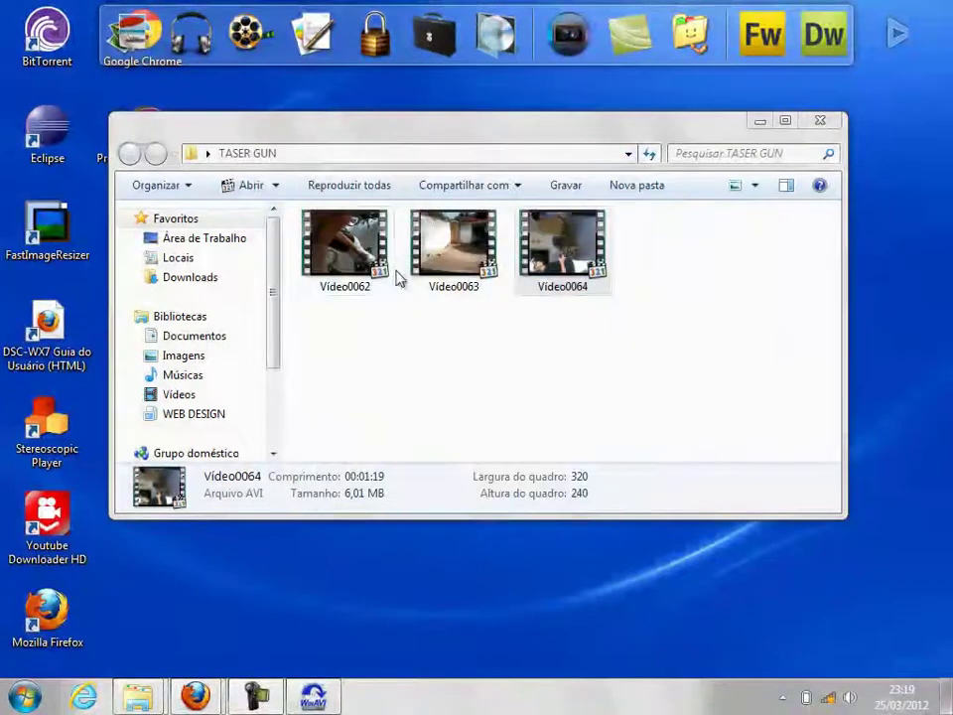
- Play Vídeo0062 from the TASER GUN folder, skip ahead in the clip, and close the player
double_click(343, 248)
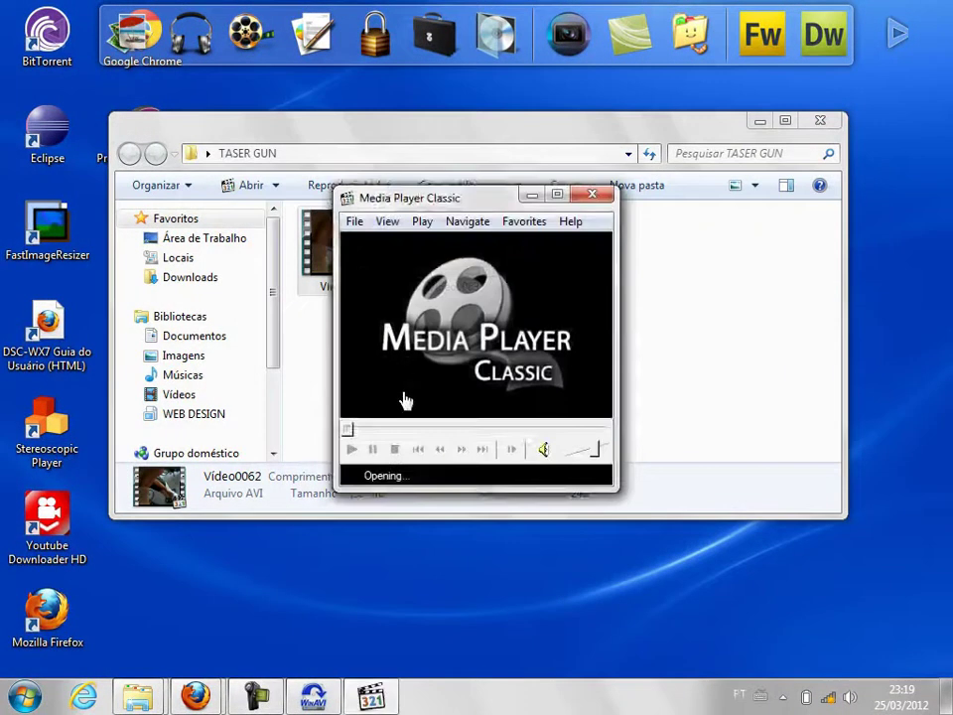
left_click(519, 449)
left_click(545, 451)
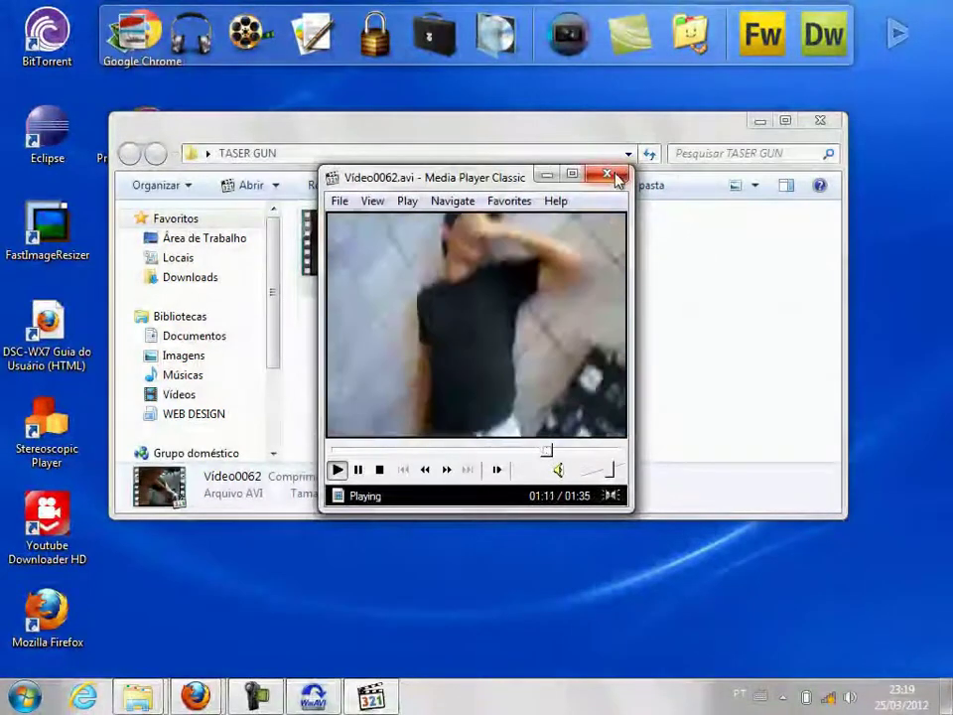
left_click(616, 177)
- Preview Vídeo0063 at a couple of points, and close both the player and the TASER GUN folder
double_click(458, 270)
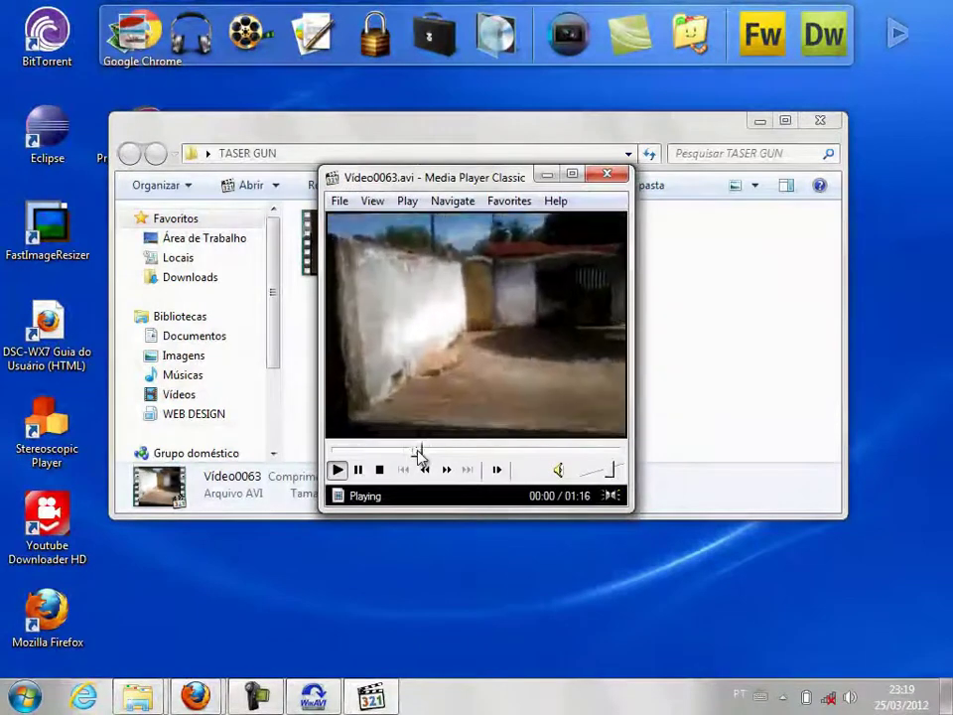
left_click(419, 450)
left_click(438, 451)
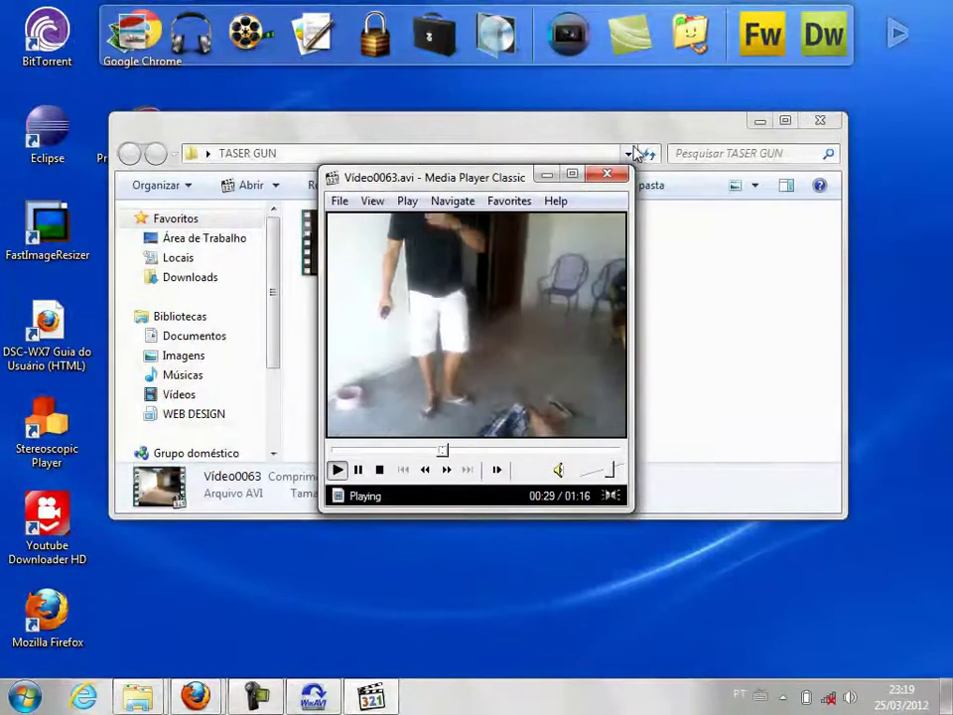
left_click(617, 174)
left_click(820, 121)
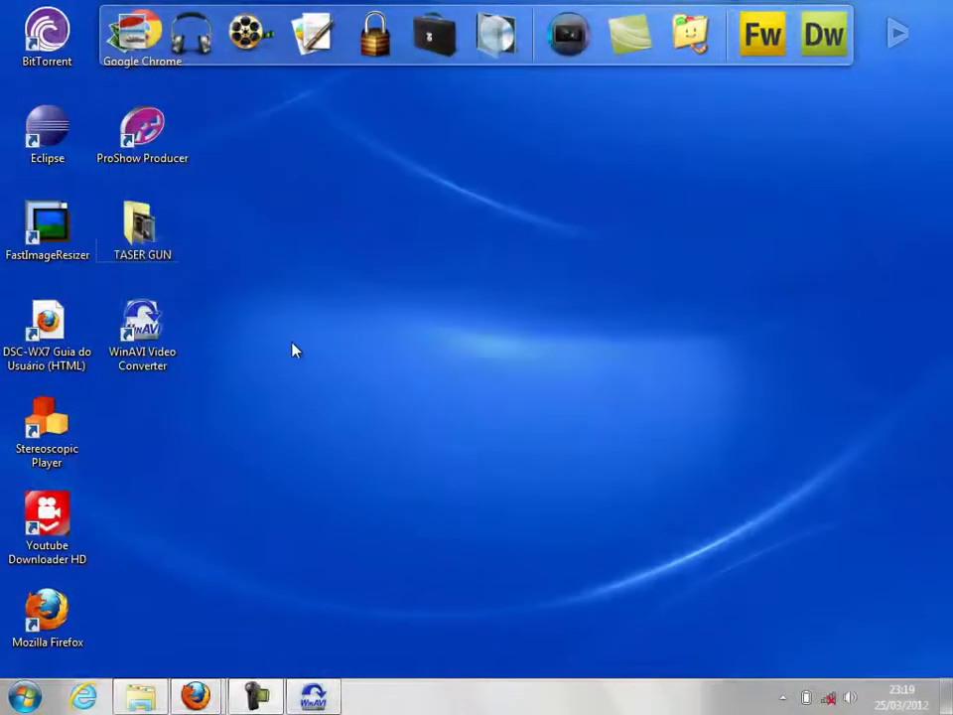
- Bring WinAVI Video Converter back up and start a Convert to DVD job, moving its file selection dialog to the window's centre
double_click(144, 316)
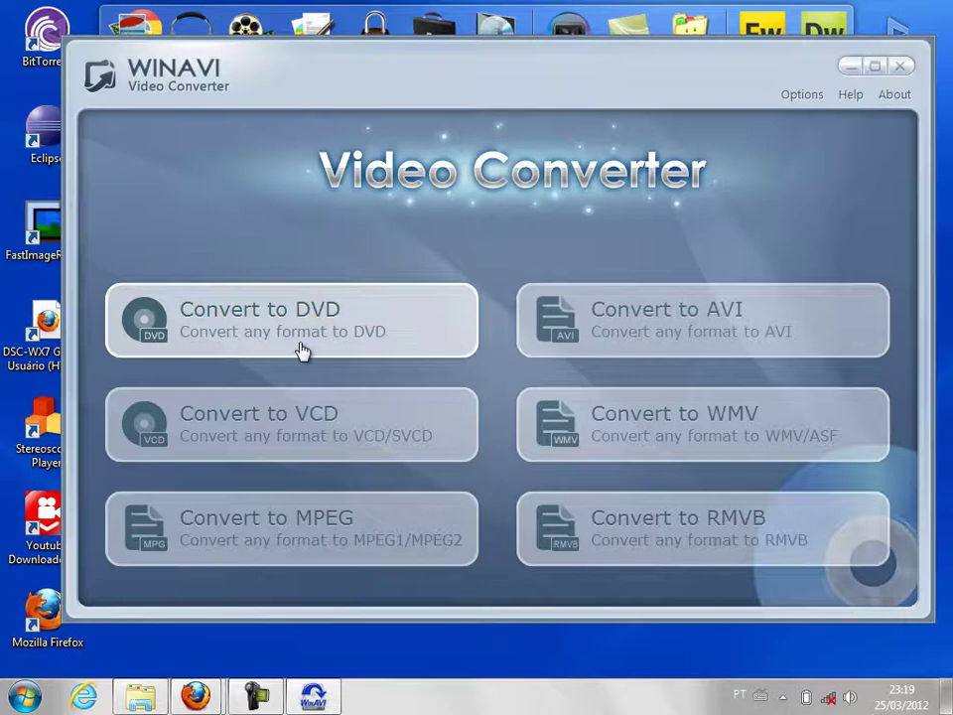
left_click(355, 329)
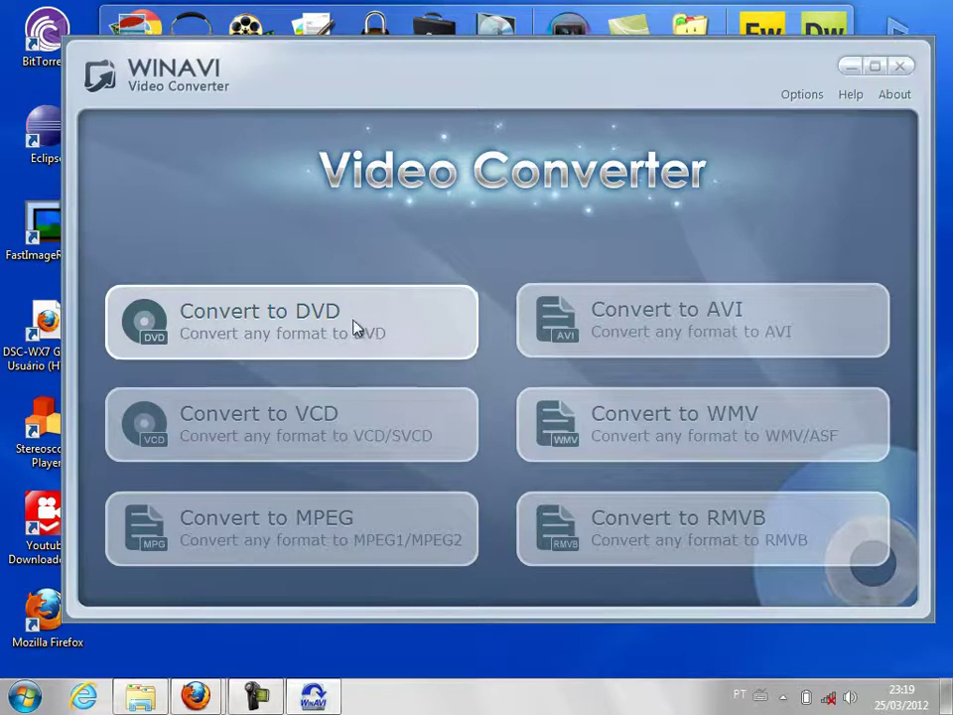
left_click_drag(392, 67, 534, 122)
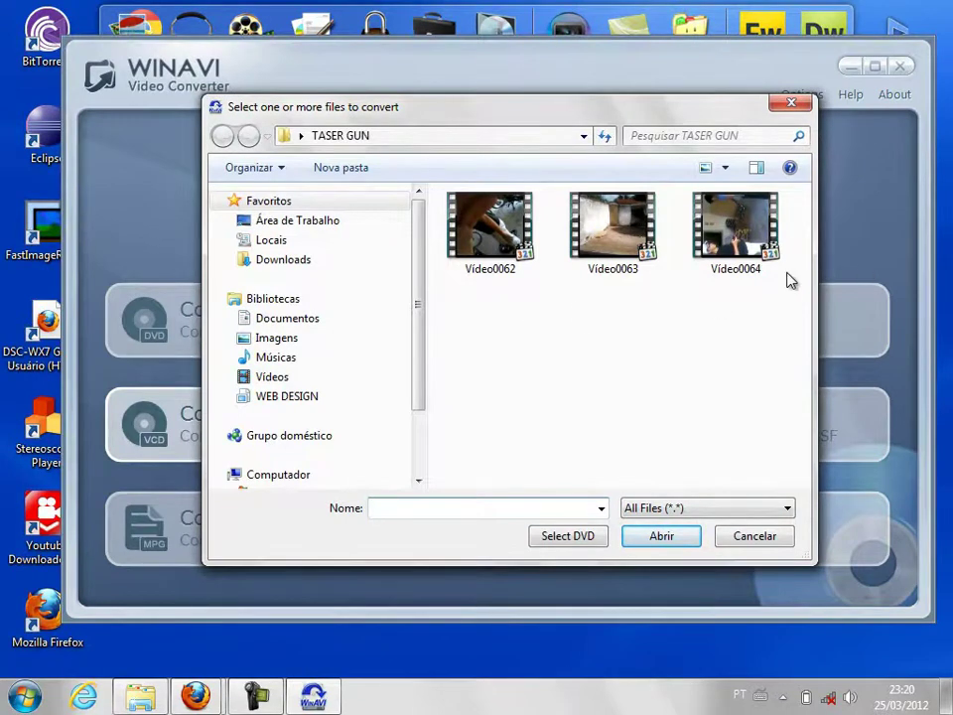
- Try selecting all three videos in the file dialog, clear the selection, and pick only Vídeo0062
left_click_drag(478, 318, 754, 209)
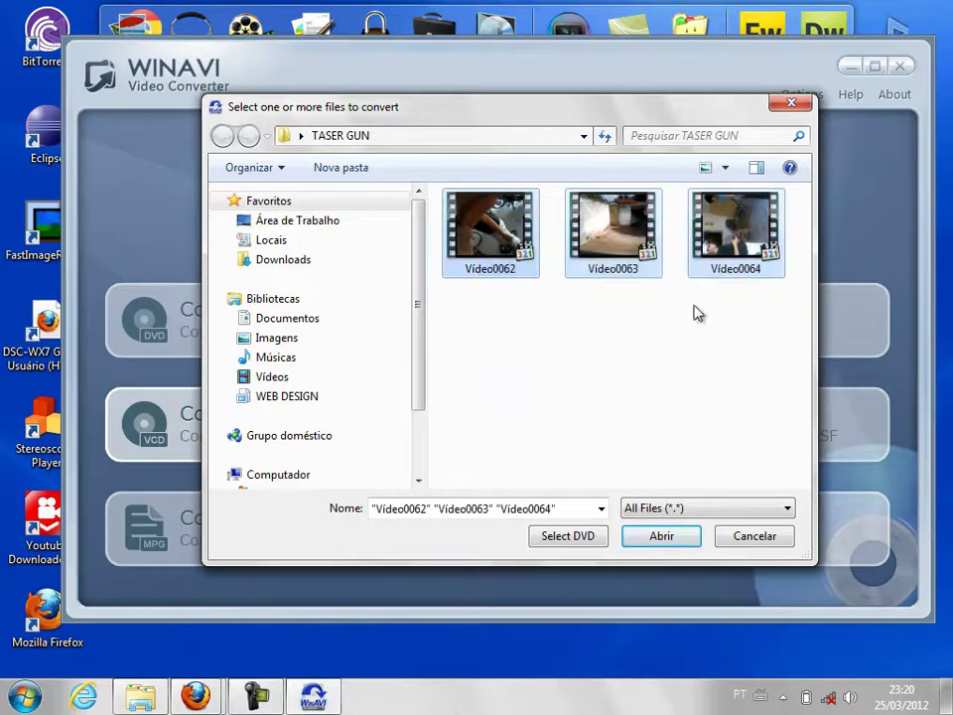
left_click(586, 317)
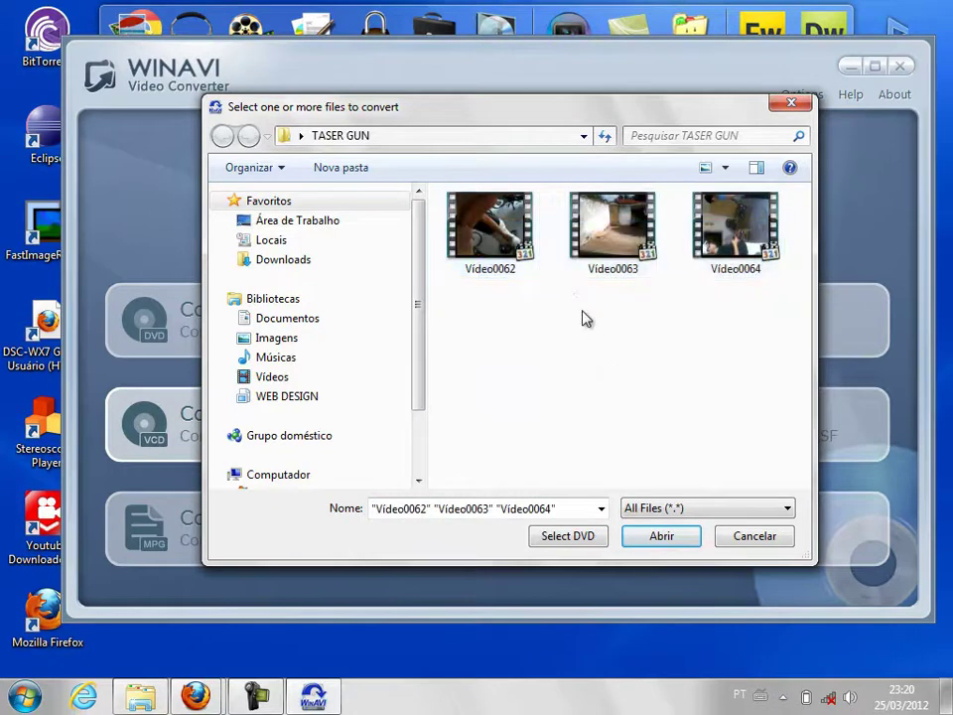
left_click(500, 228)
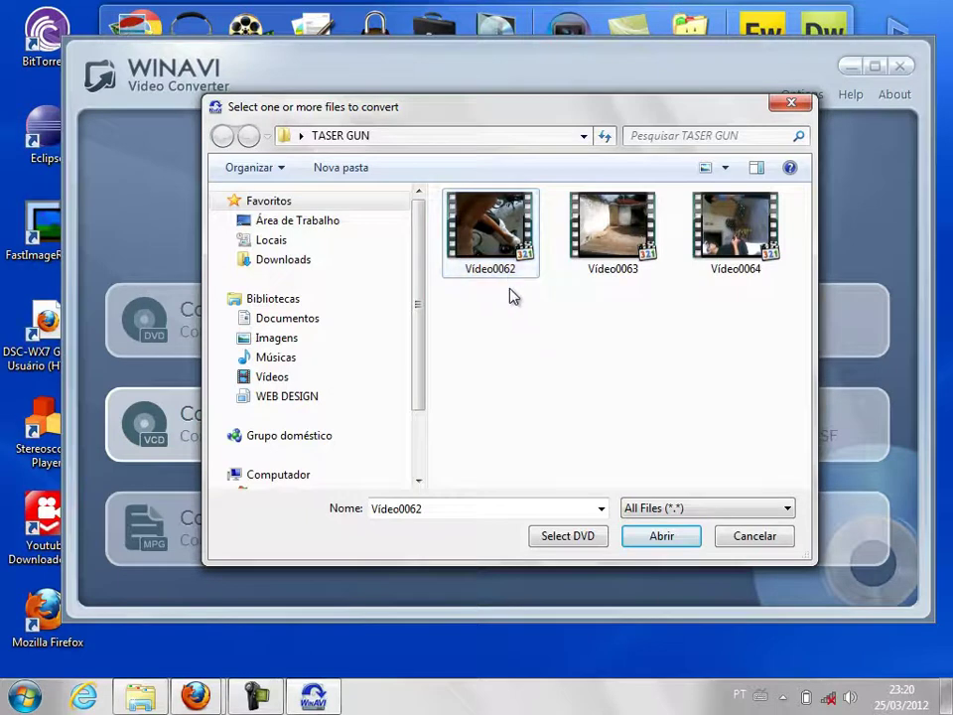
- Browse Downloads, Locais and Área de Trabalho in the file dialog, and return to the TASER GUN folder
left_click(305, 263)
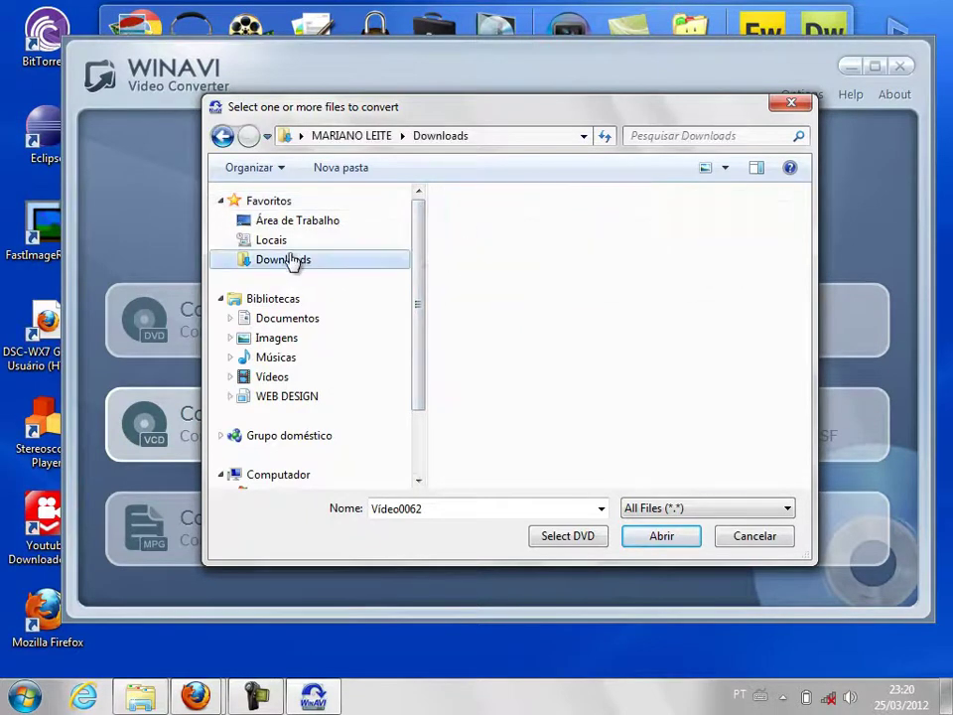
left_click(284, 243)
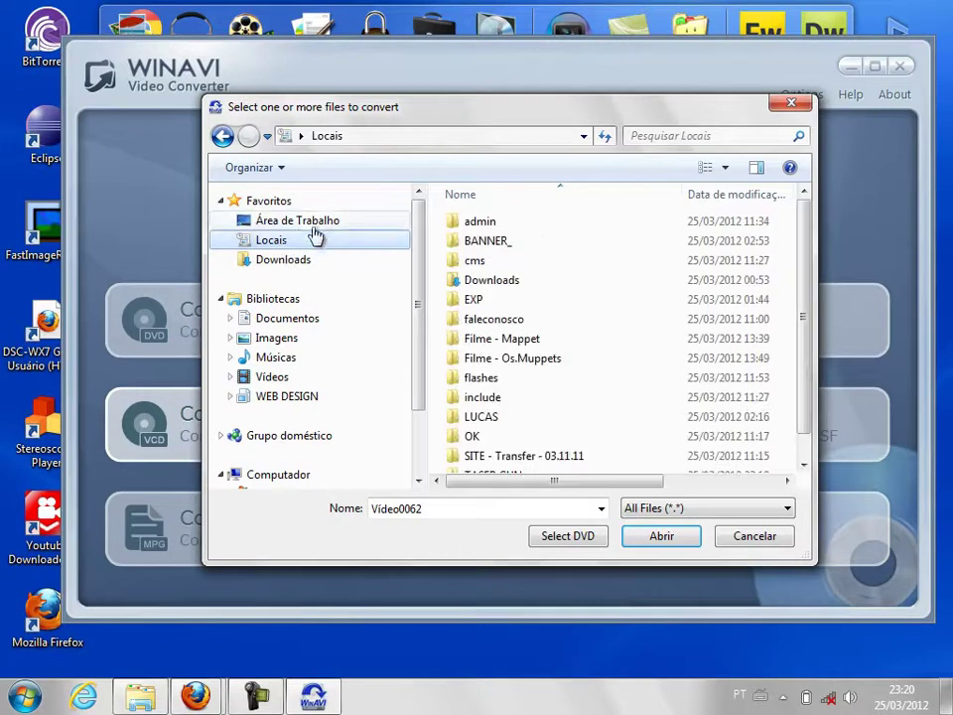
left_click(315, 224)
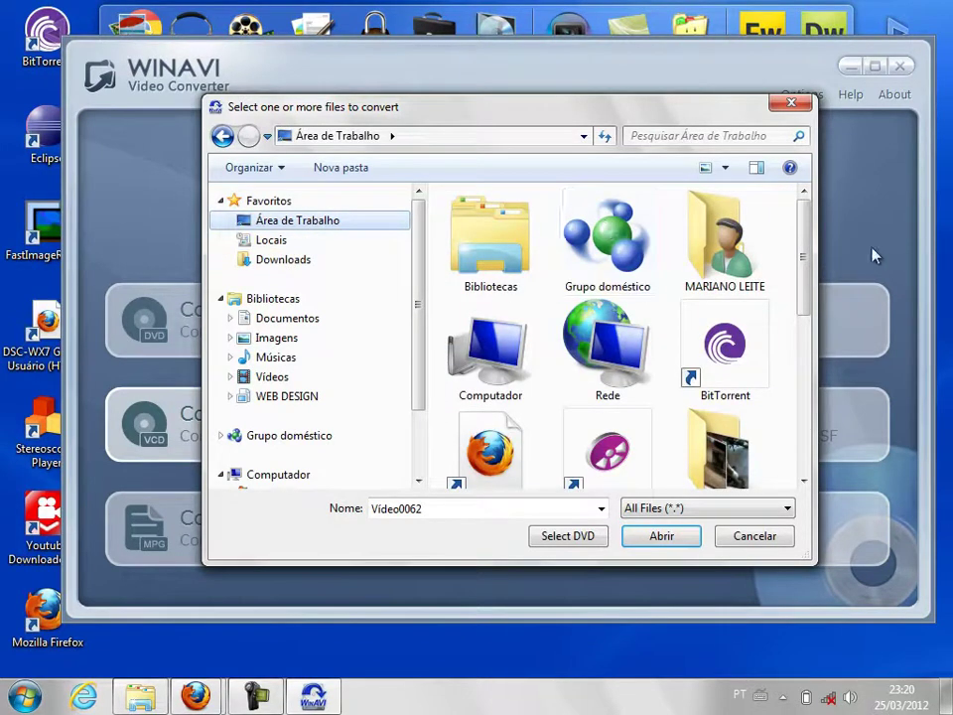
left_click_drag(802, 289, 804, 355)
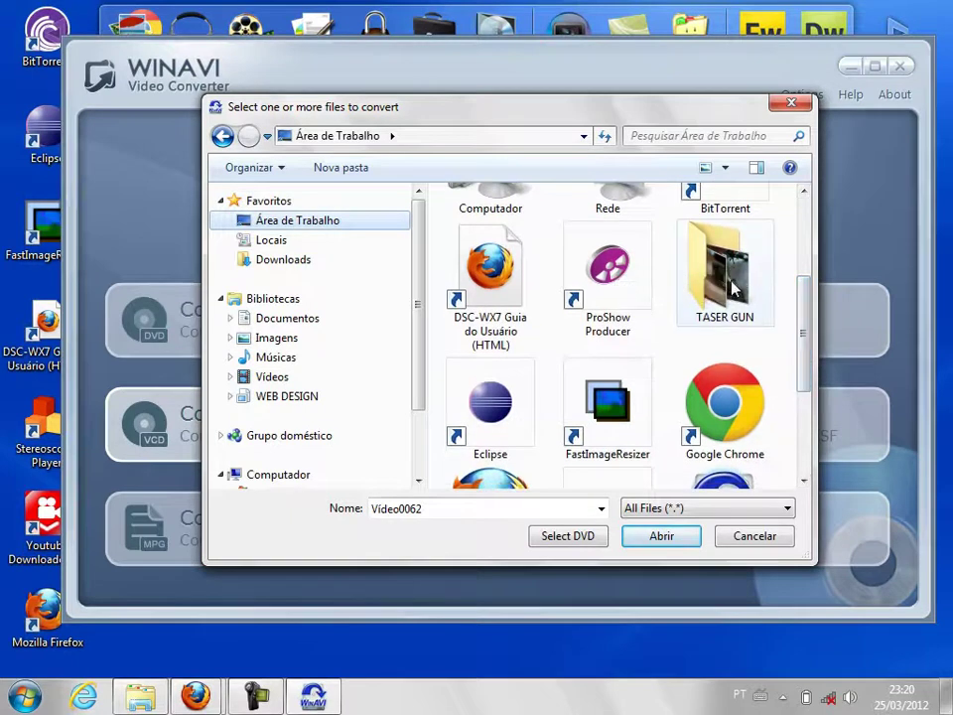
double_click(732, 287)
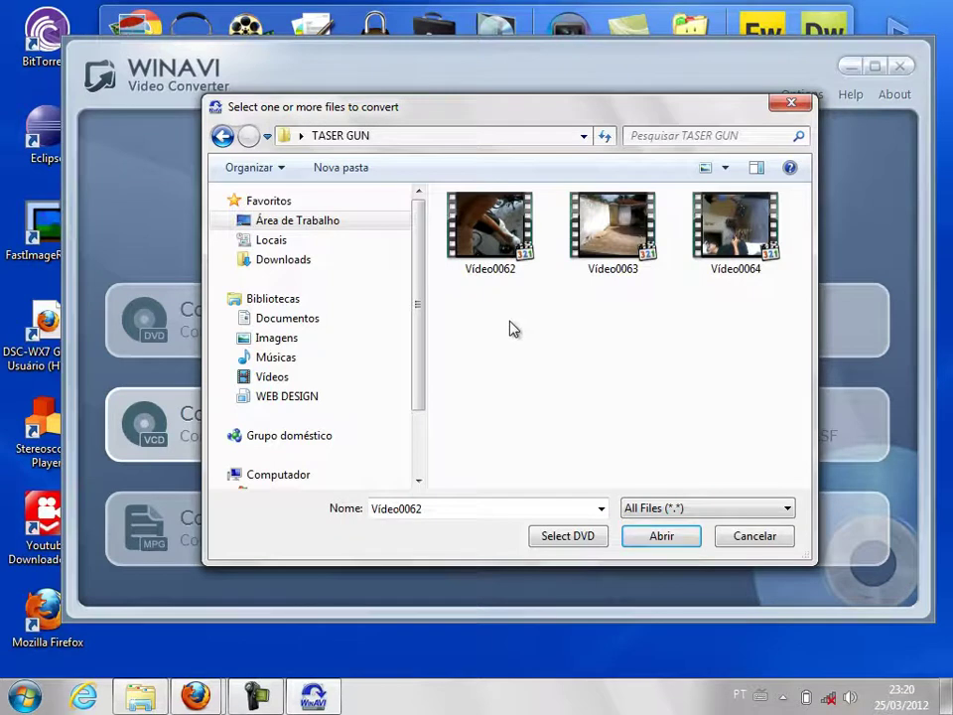
- Check the supported file types, keep All Files, and load Vídeo0062 into the DVD conversion
left_click(677, 509)
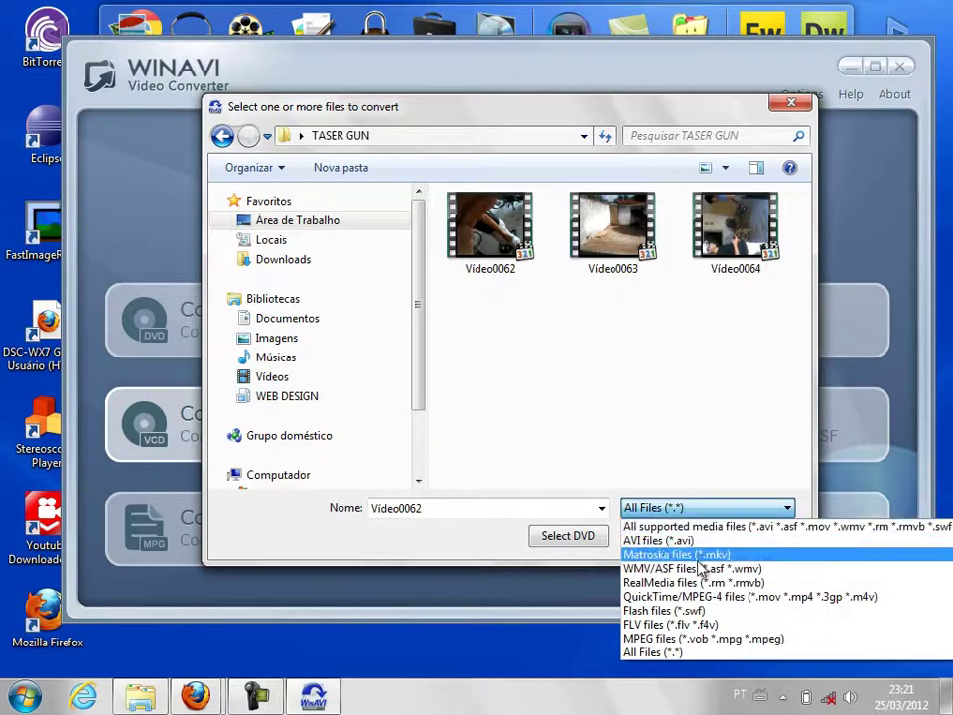
left_click(638, 351)
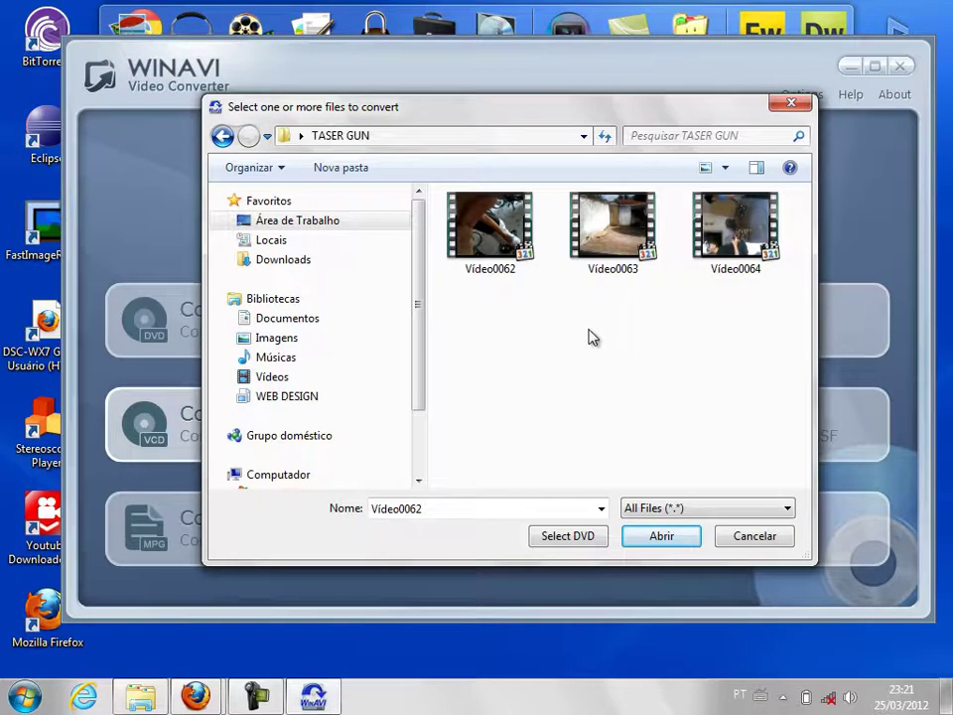
left_click(489, 231)
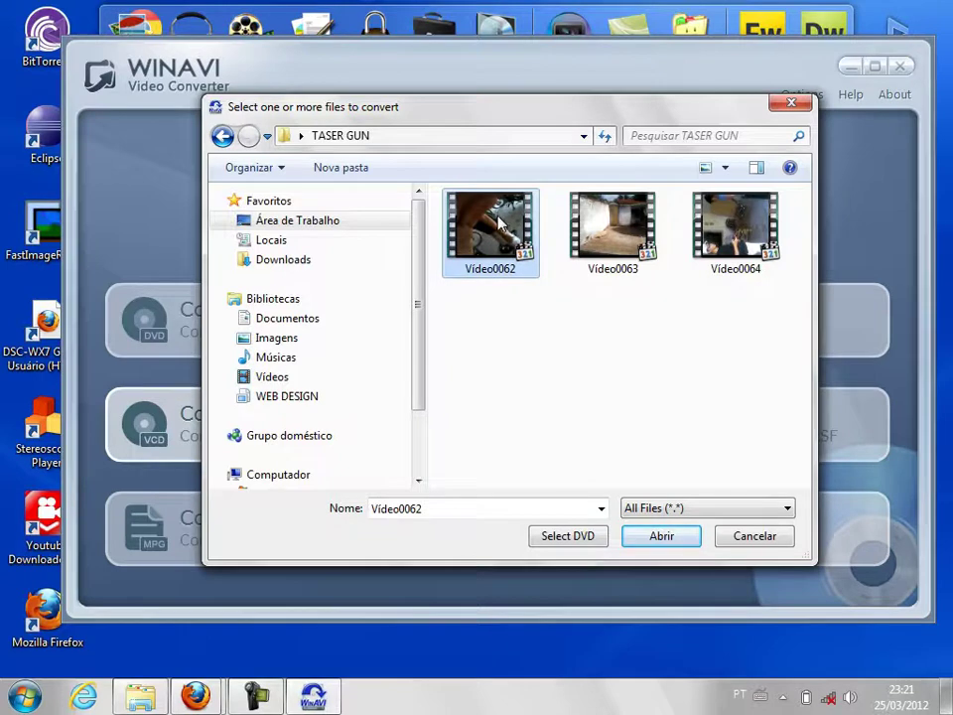
left_click(646, 544)
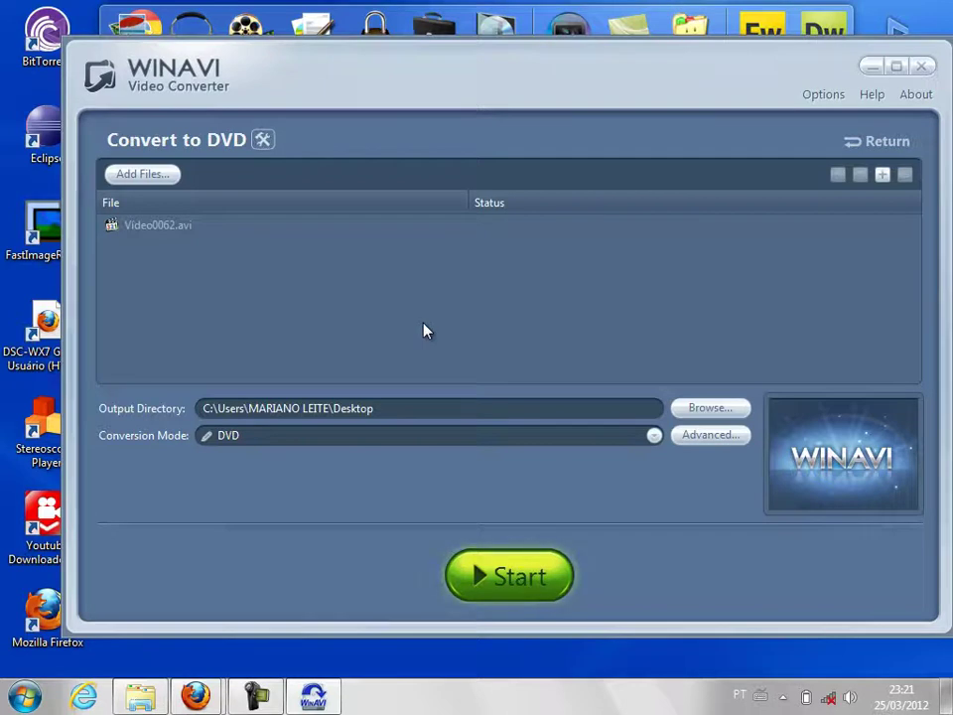
- Add Vídeo0063 and Vídeo0064 from the TASER GUN folder to the conversion list, one at a time
left_click(139, 175)
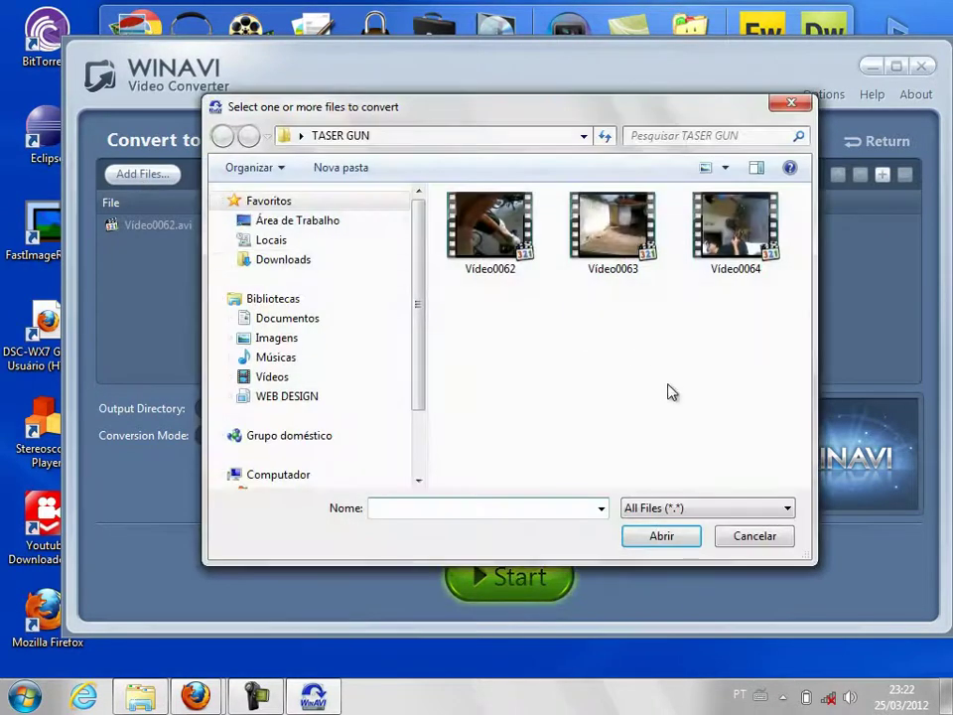
left_click(599, 206)
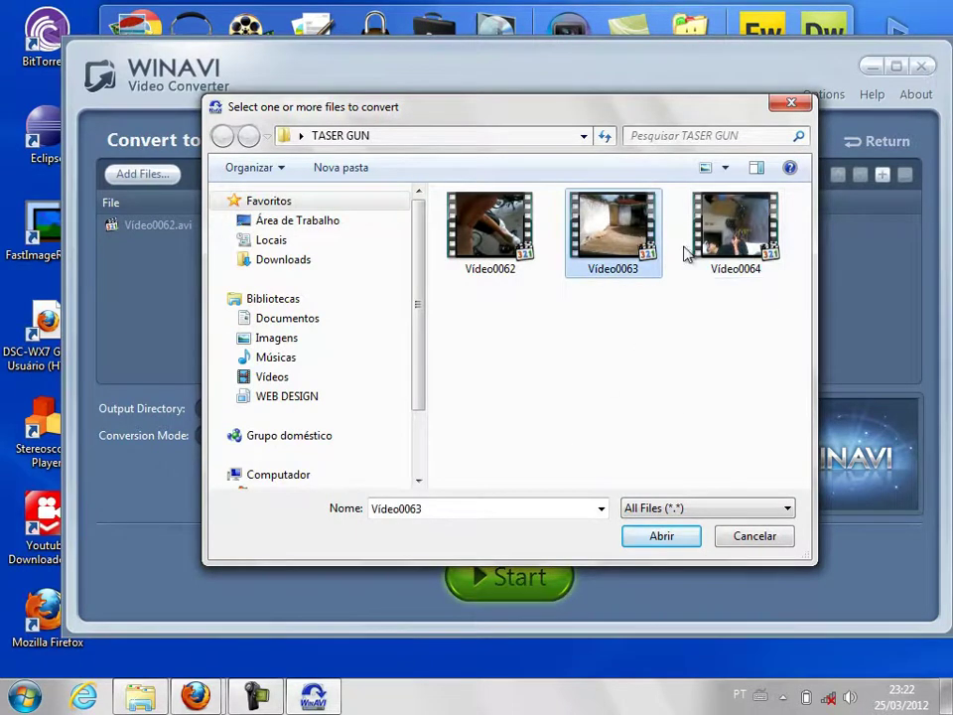
double_click(625, 241)
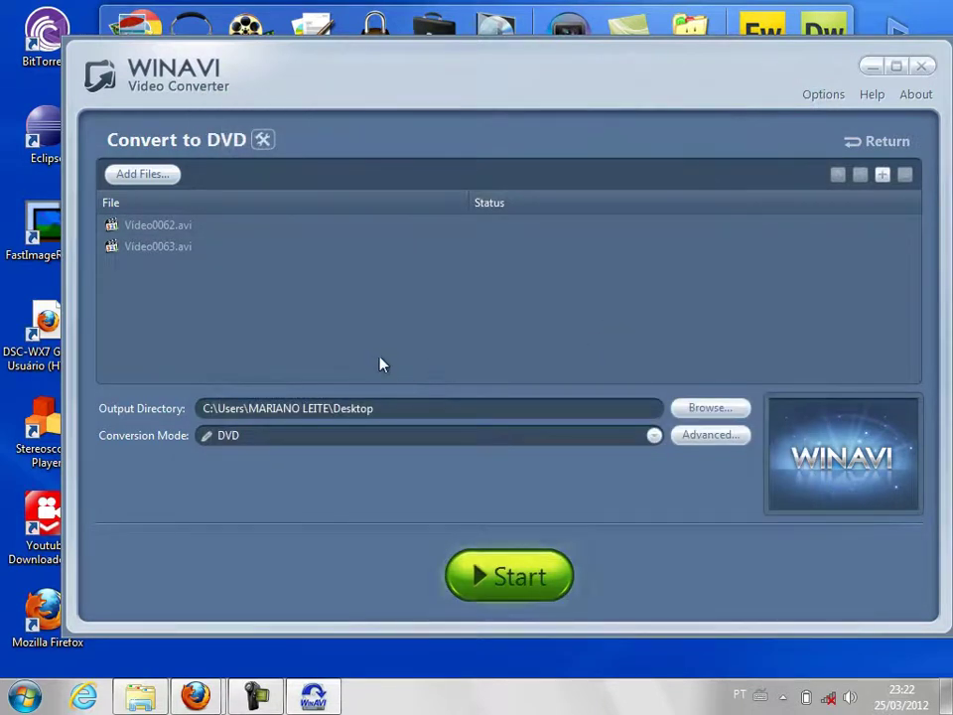
left_click(144, 175)
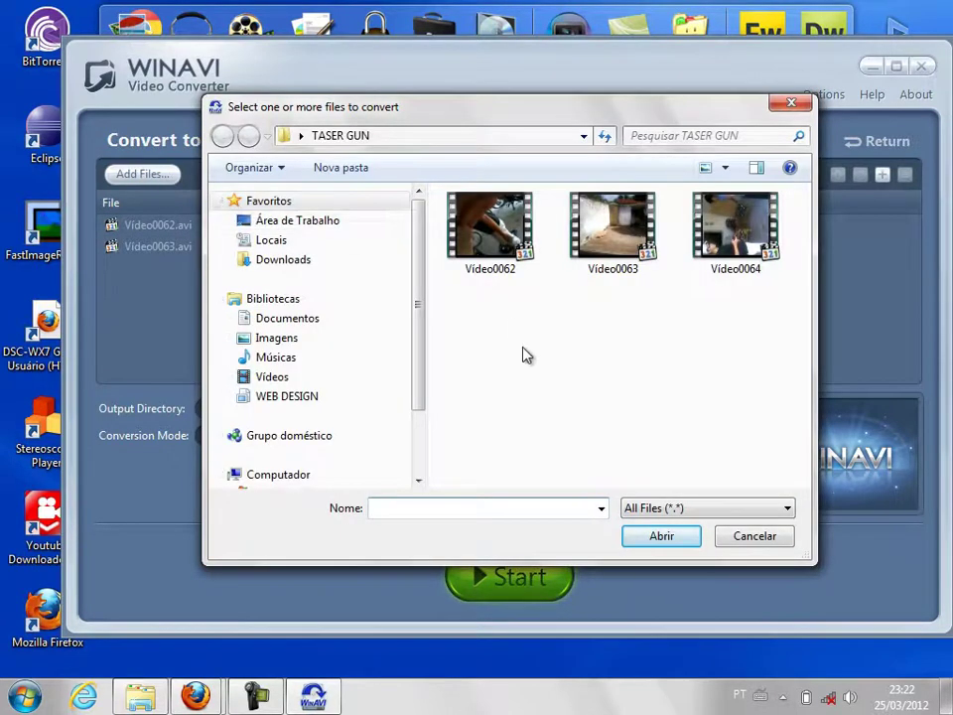
left_click_drag(485, 323, 784, 214)
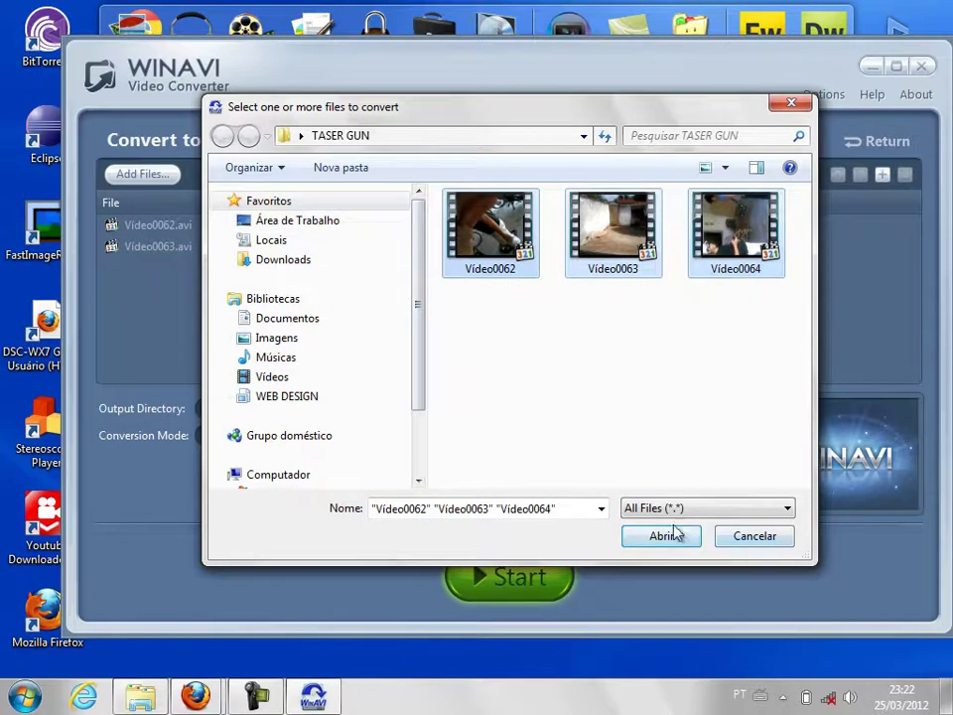
left_click(655, 362)
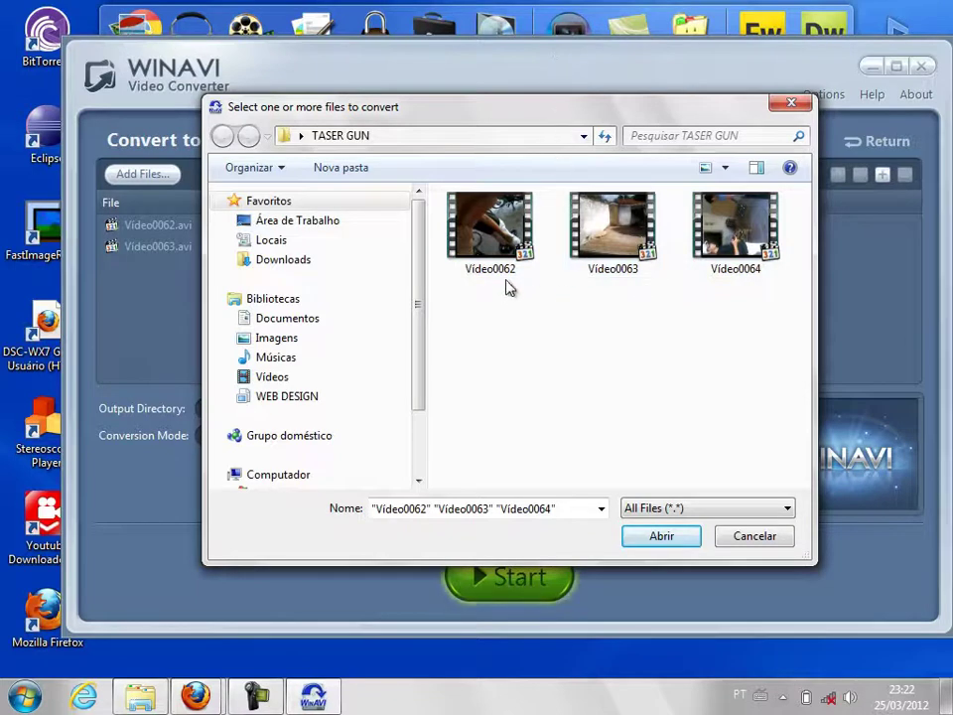
double_click(754, 235)
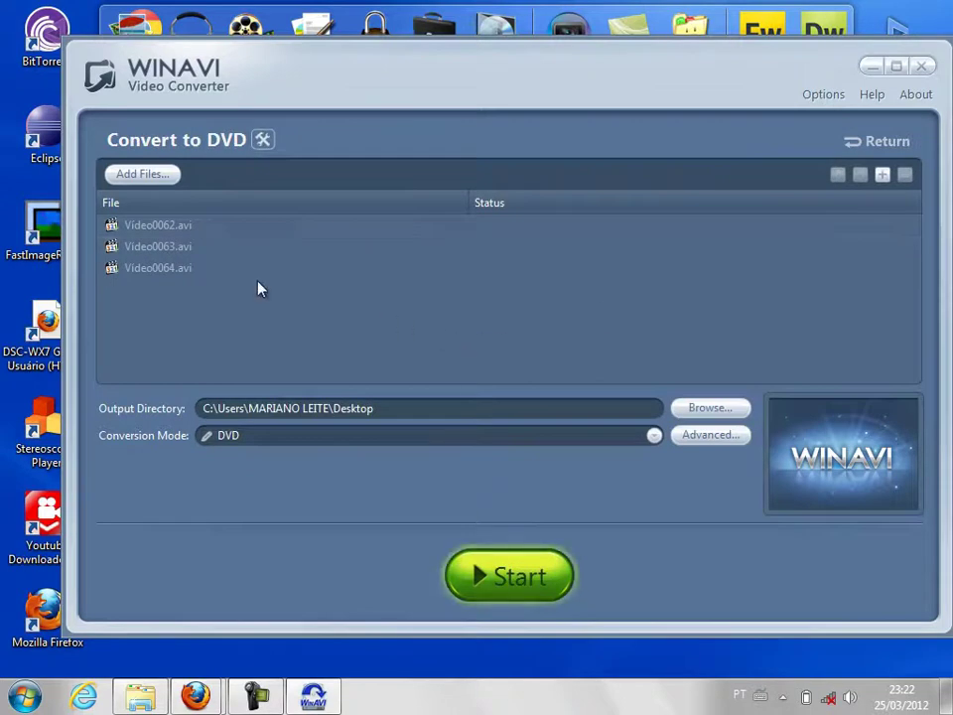
- Remove Vídeo0064, Vídeo0063 and Vídeo0062 from the conversion list
left_click(163, 275)
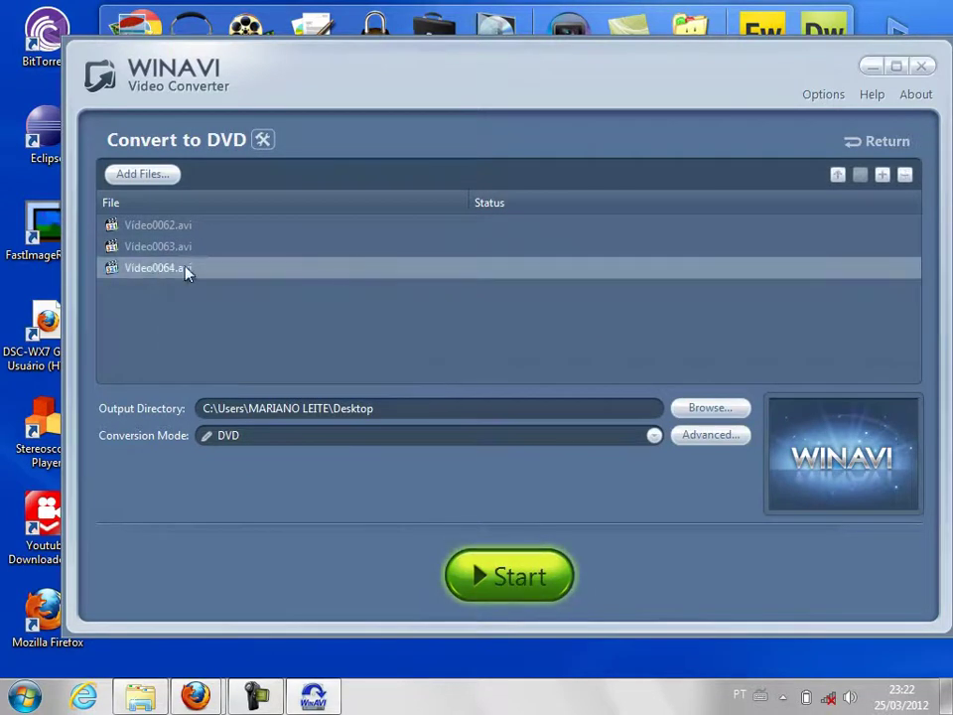
left_click(905, 175)
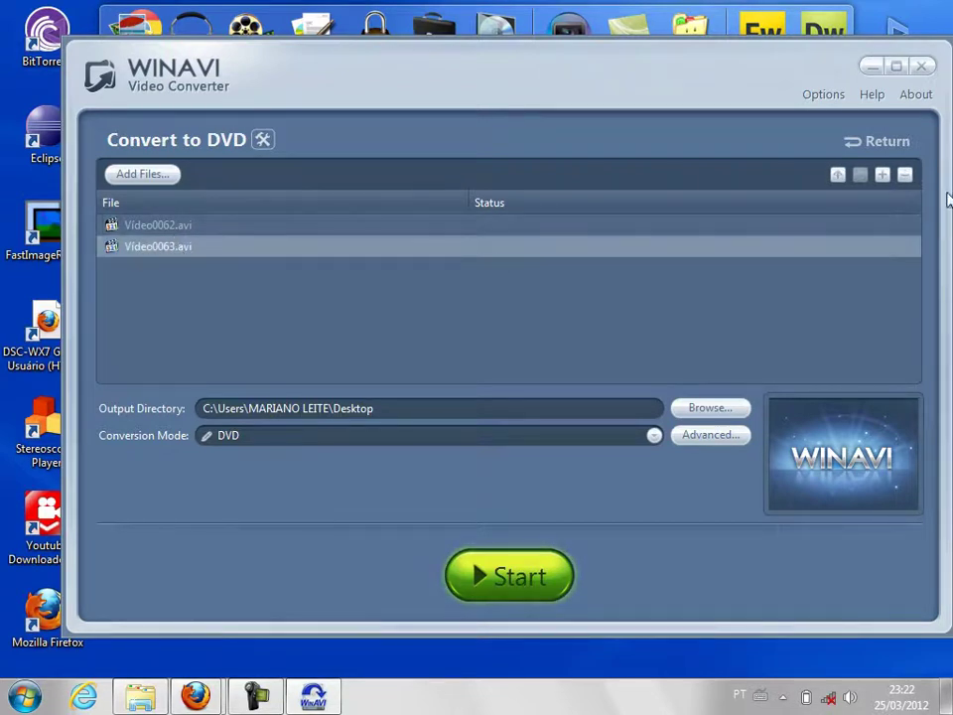
left_click(905, 176)
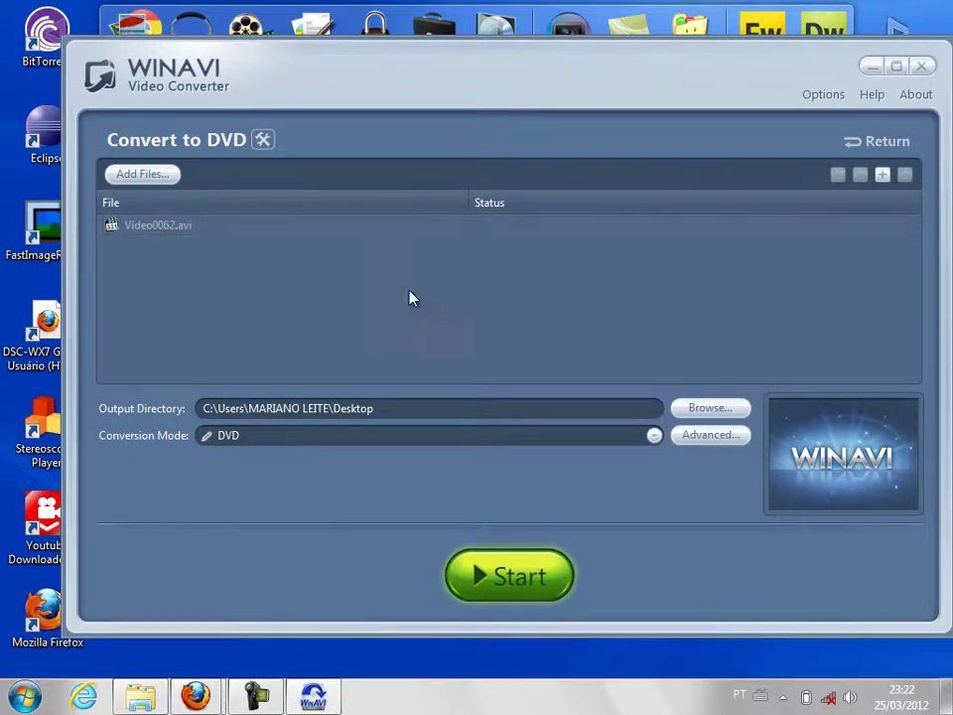
left_click(184, 232)
left_click(905, 175)
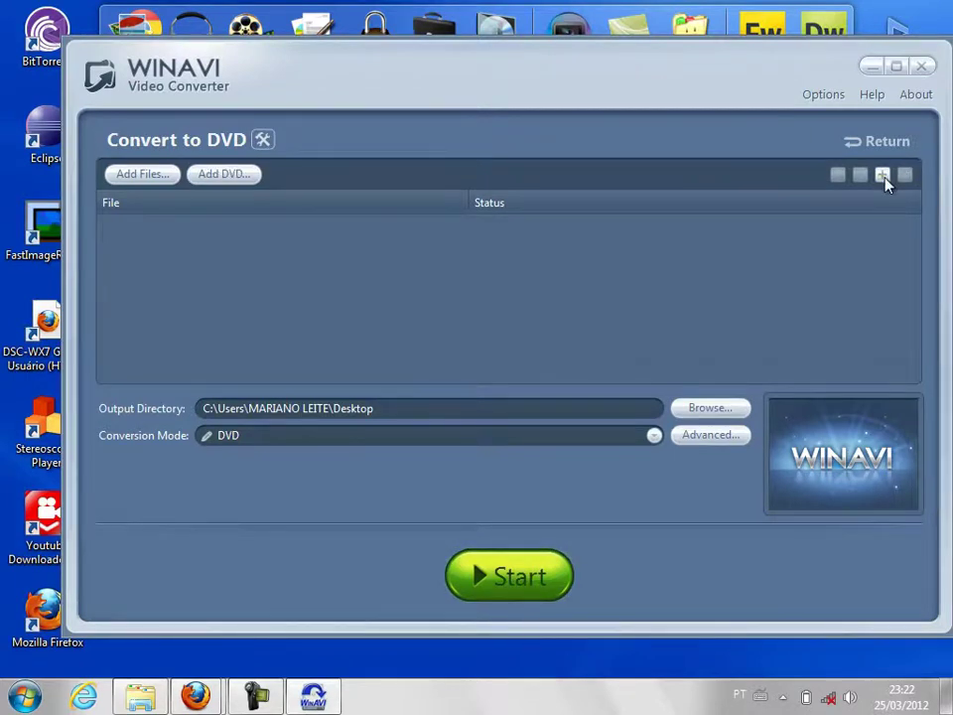
- Load Vídeo0062, Vídeo0063 and Vídeo0064 together into the DVD conversion list
left_click(882, 176)
left_click(755, 536)
left_click(139, 175)
left_click_drag(459, 342, 742, 213)
left_click(662, 537)
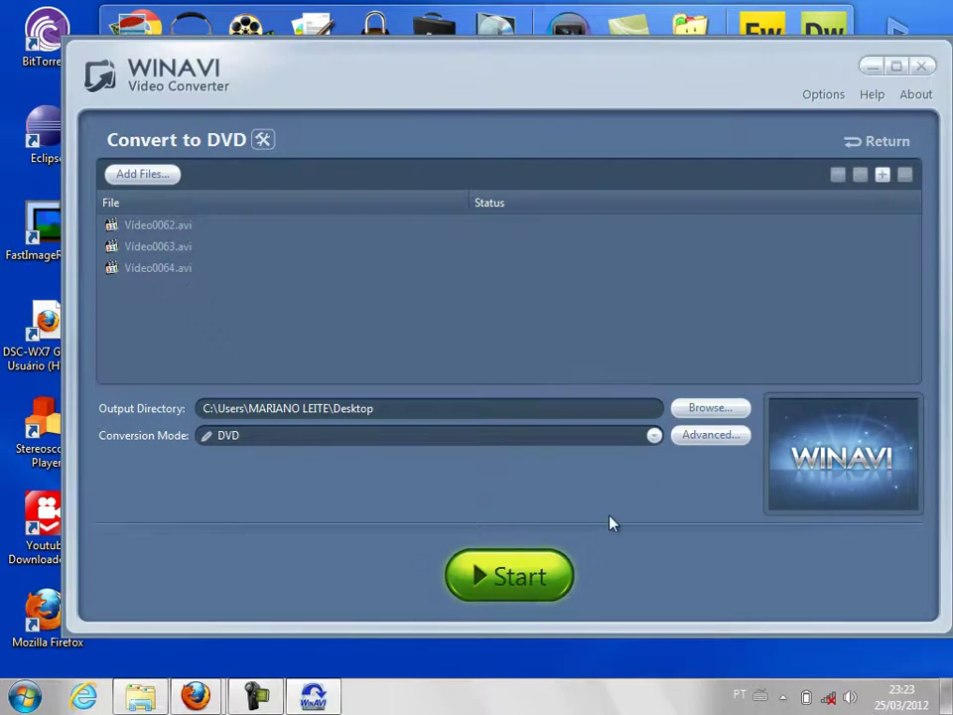
- Open the advanced DVD options and set DVD Navigation Menu to Yes in the DVD menu settings
left_click(692, 441)
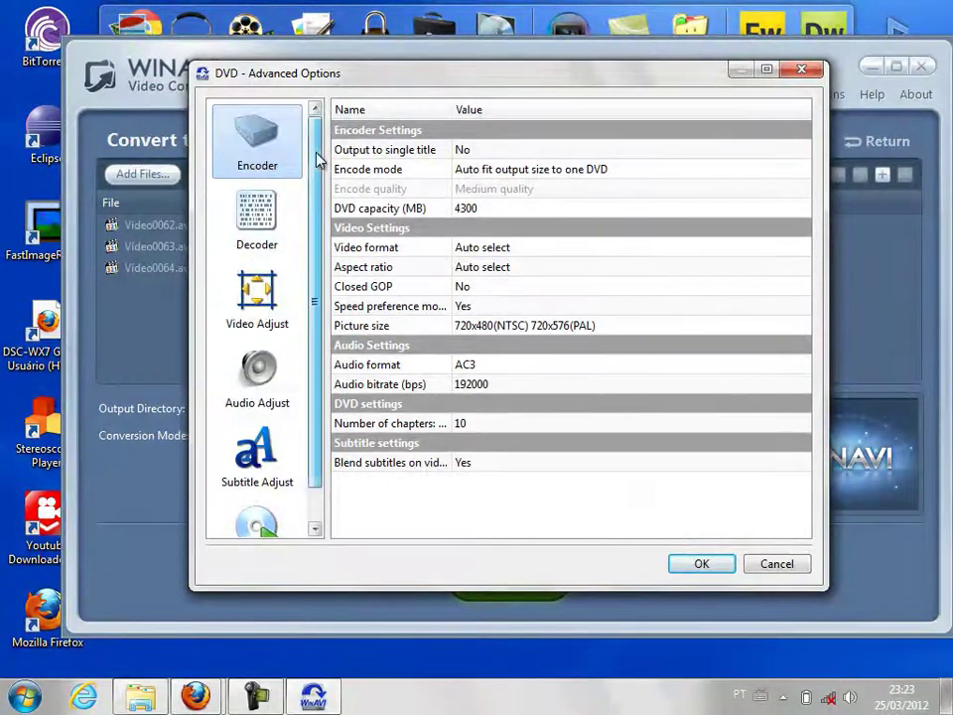
left_click_drag(318, 159, 314, 227)
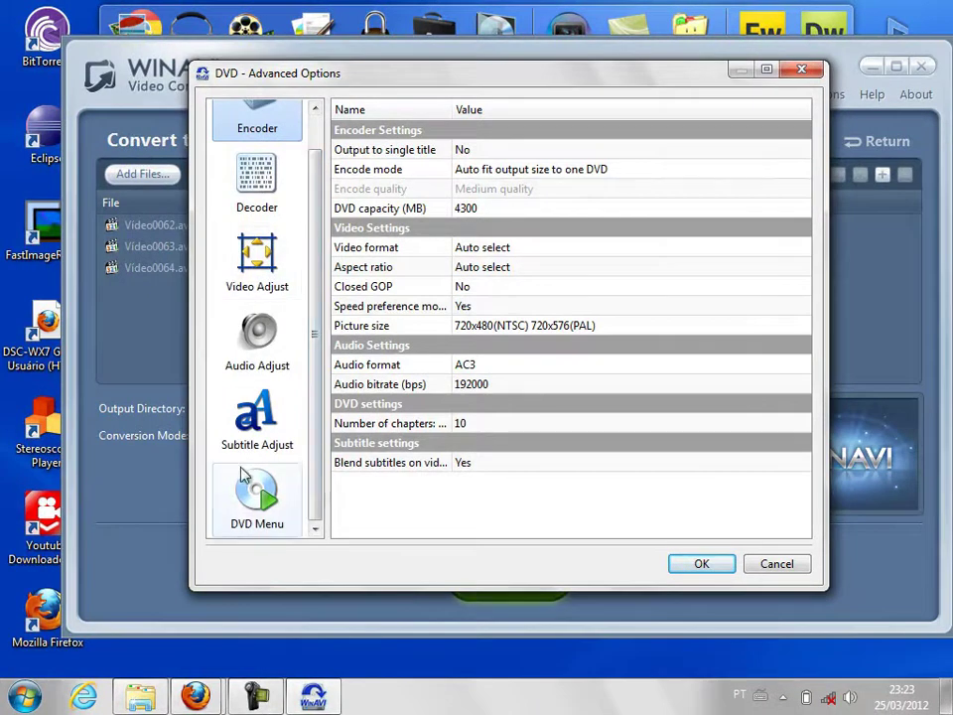
left_click(249, 512)
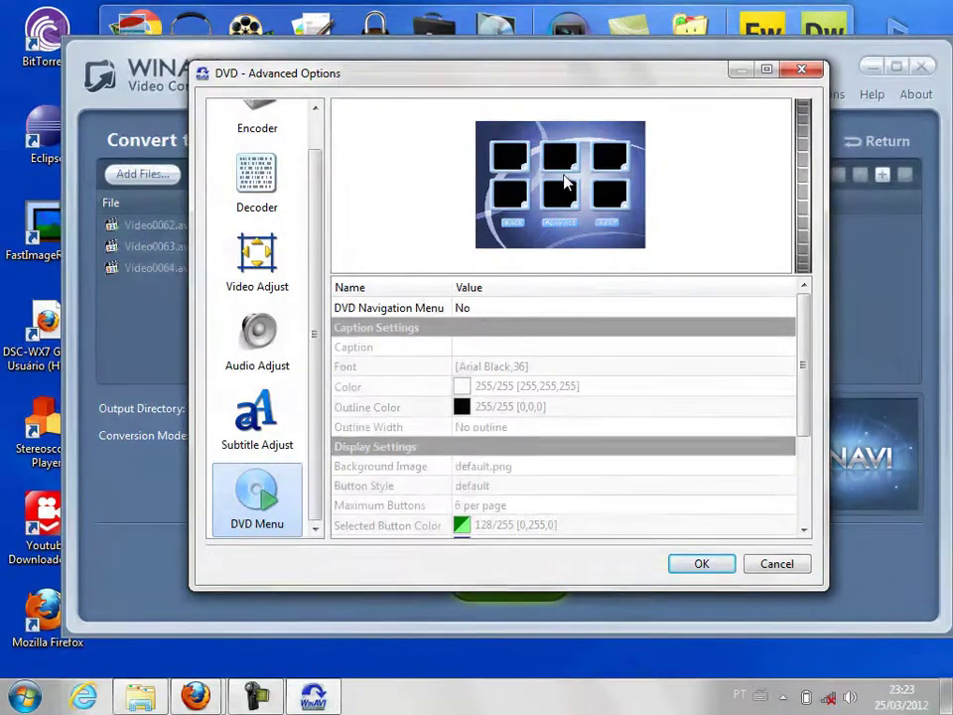
left_click(499, 310)
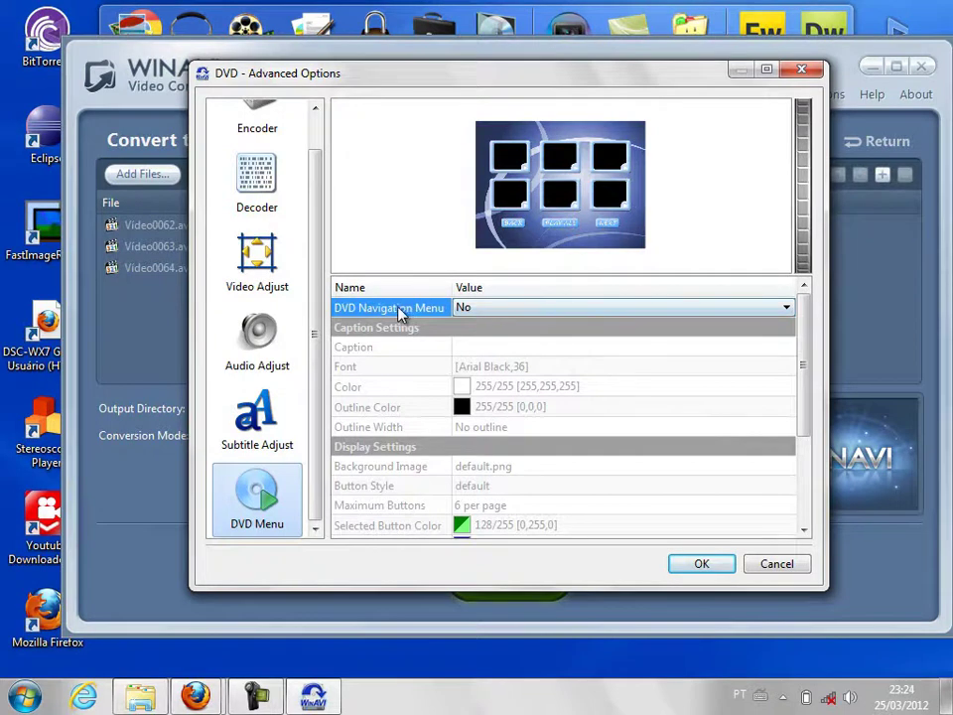
left_click(486, 310)
left_click(483, 325)
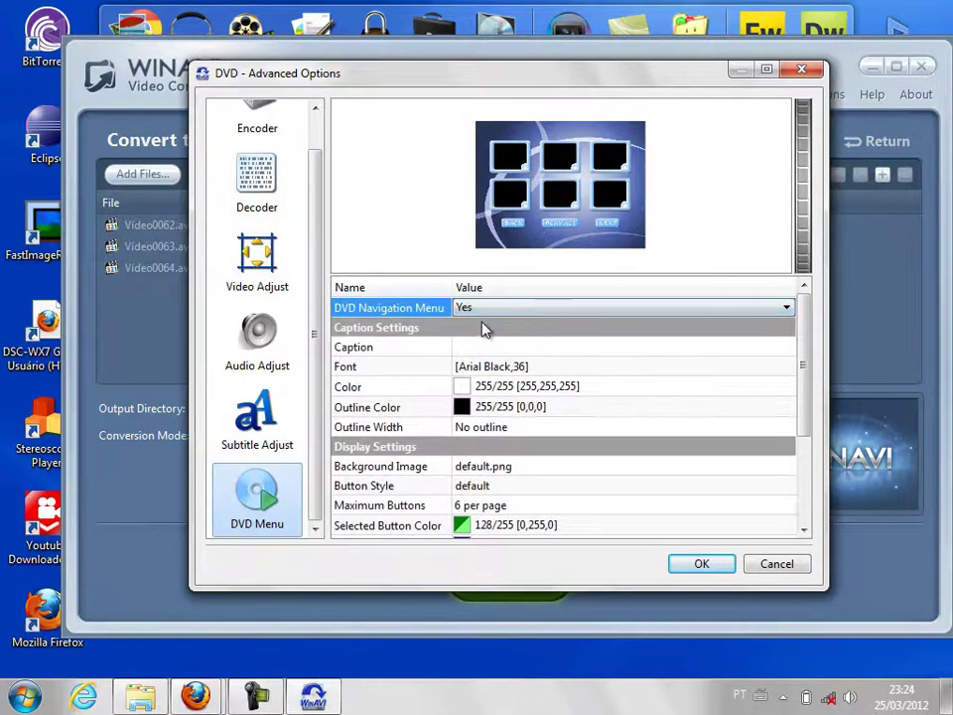
- Switch the DVD Navigation Menu setting to No and back to Yes
left_click(474, 314)
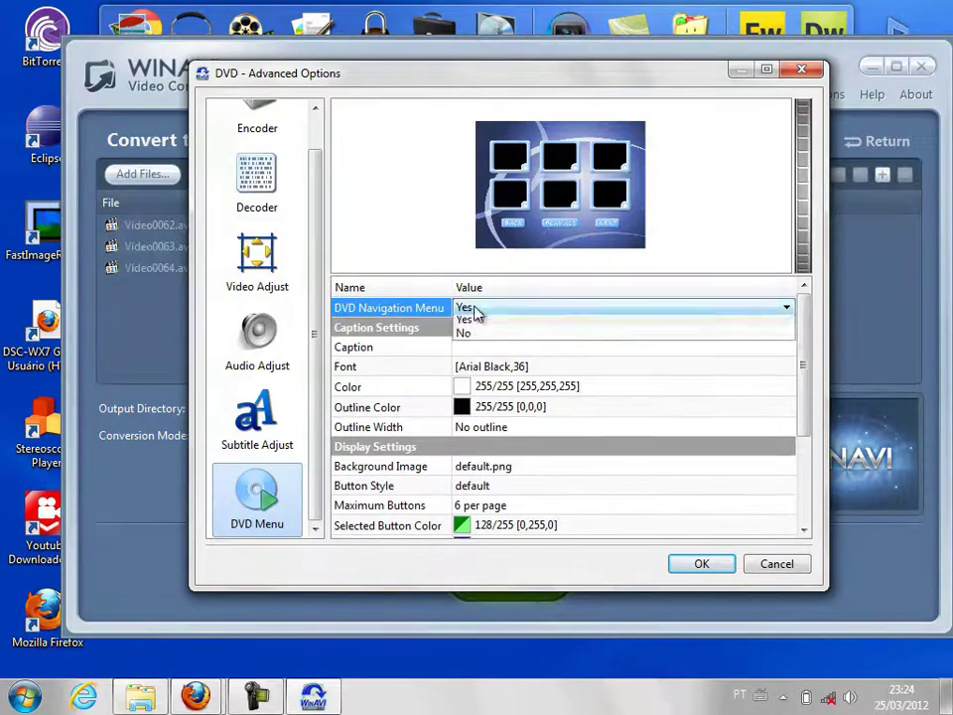
left_click(473, 340)
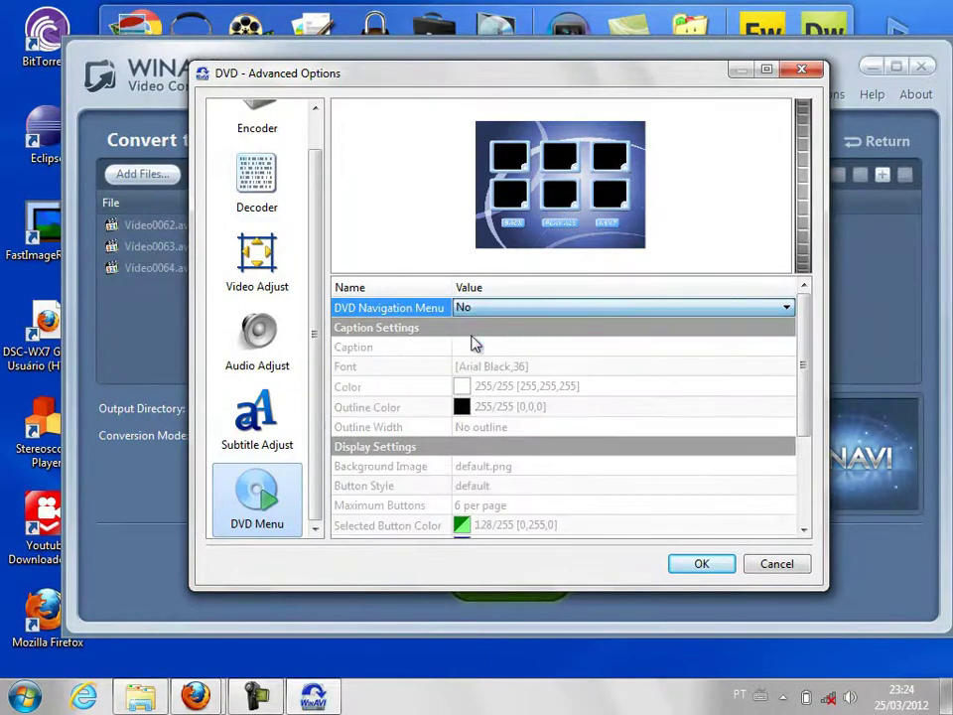
left_click(562, 311)
left_click(527, 324)
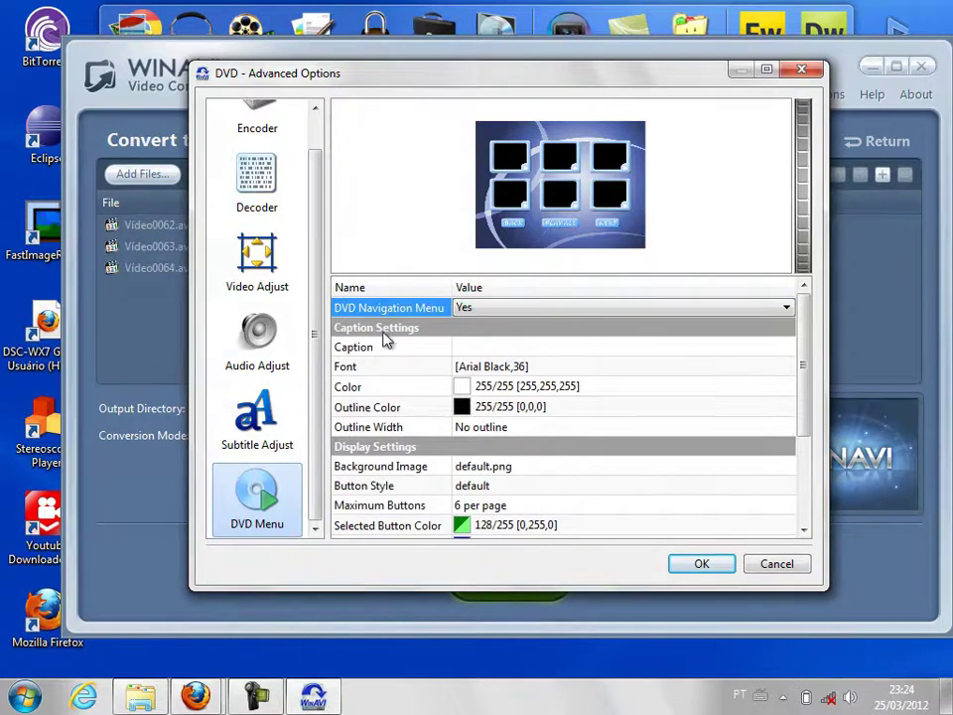
- Enter BRICANDO COM A TASER GUN as the DVD menu caption and apply it to the preview
left_click(477, 347)
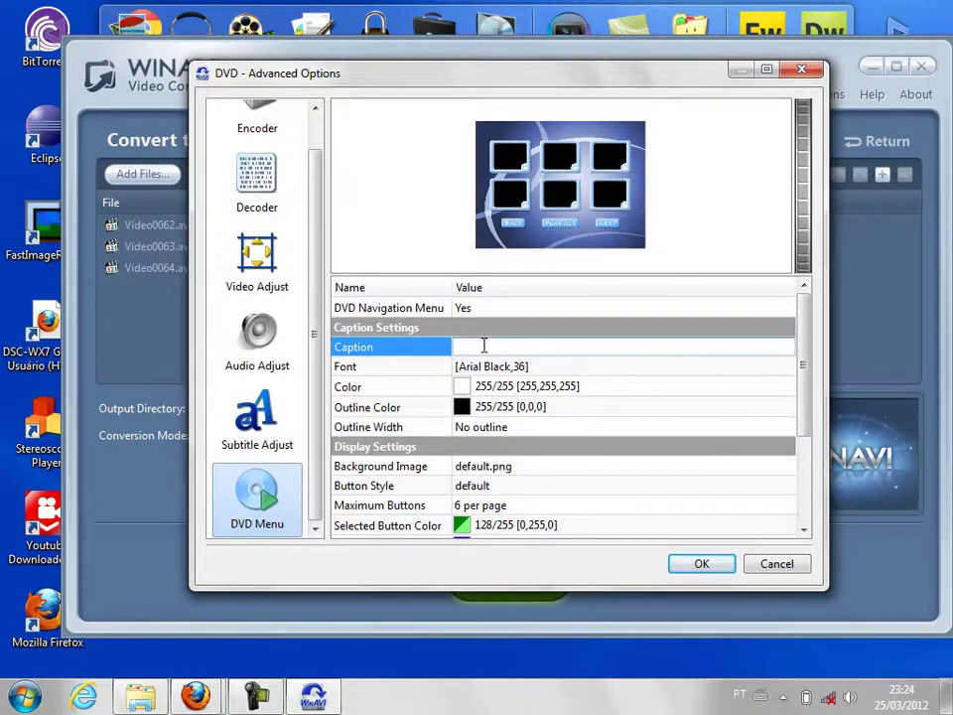
key("Caps_Lock")
type("BRICANDO COM A TASER GUN")
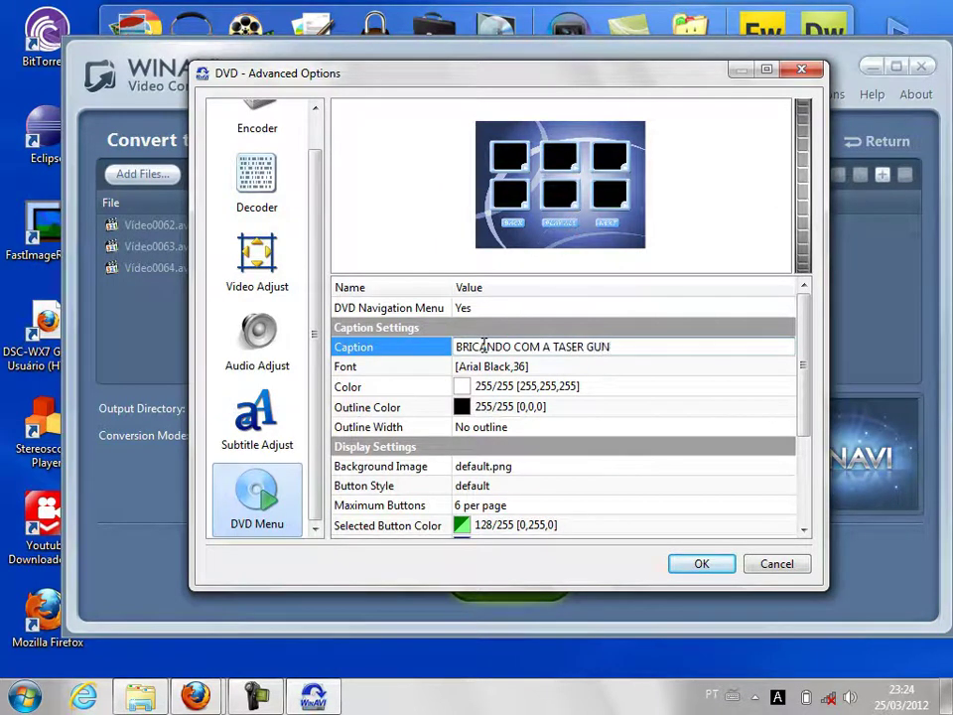
left_click(603, 369)
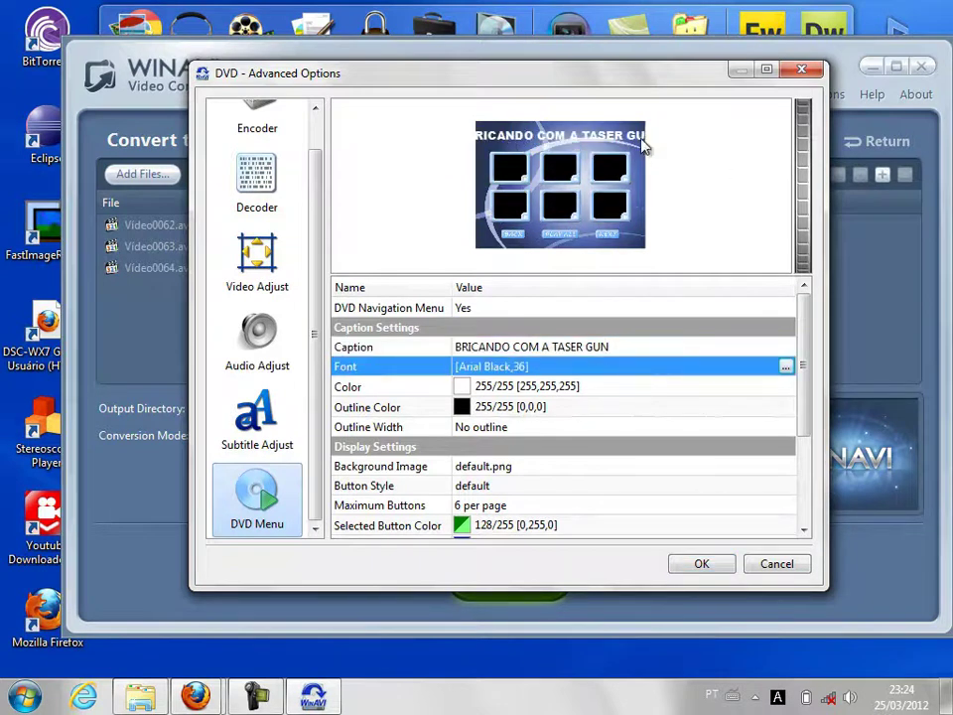
- Shorten the DVD menu caption to TASER GUN by deleting its opening words
left_click(548, 346)
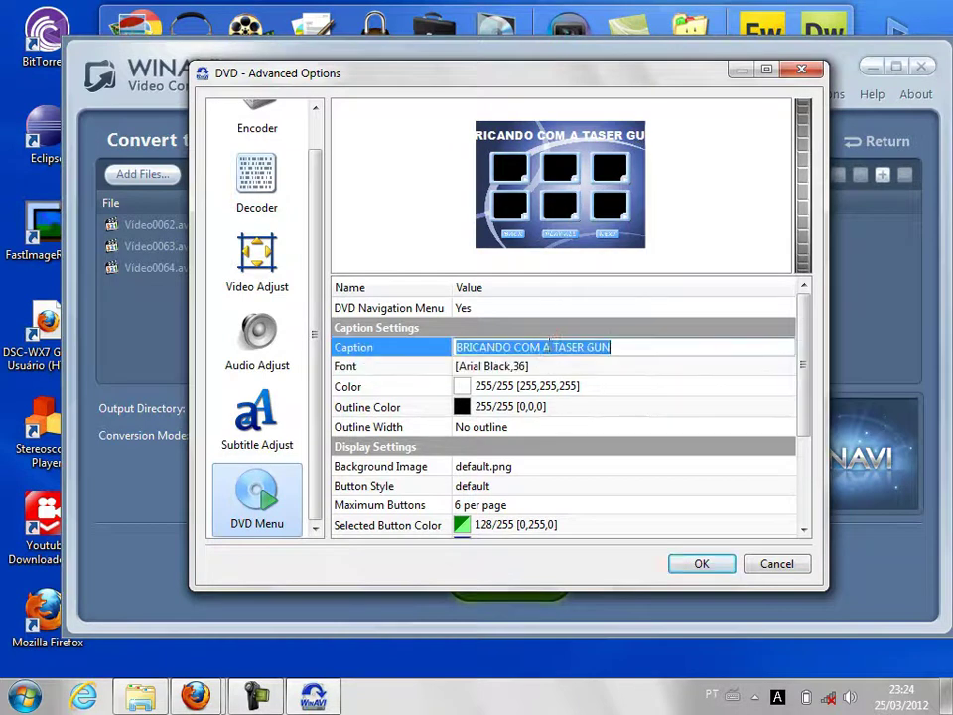
left_click_drag(547, 346, 415, 355)
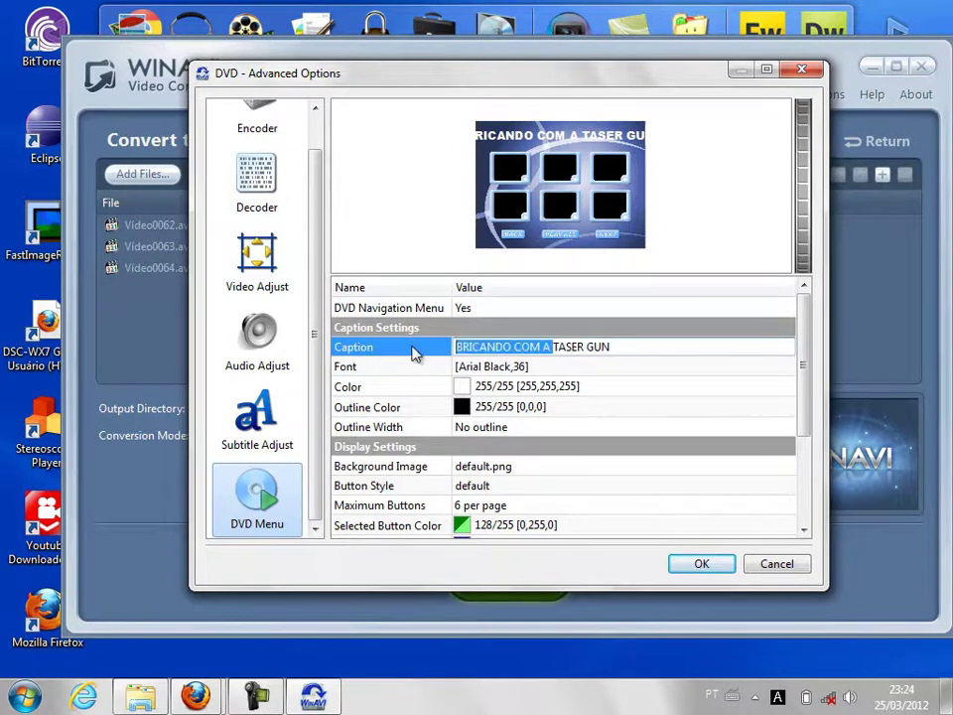
key("BackSpace")
left_click(551, 367)
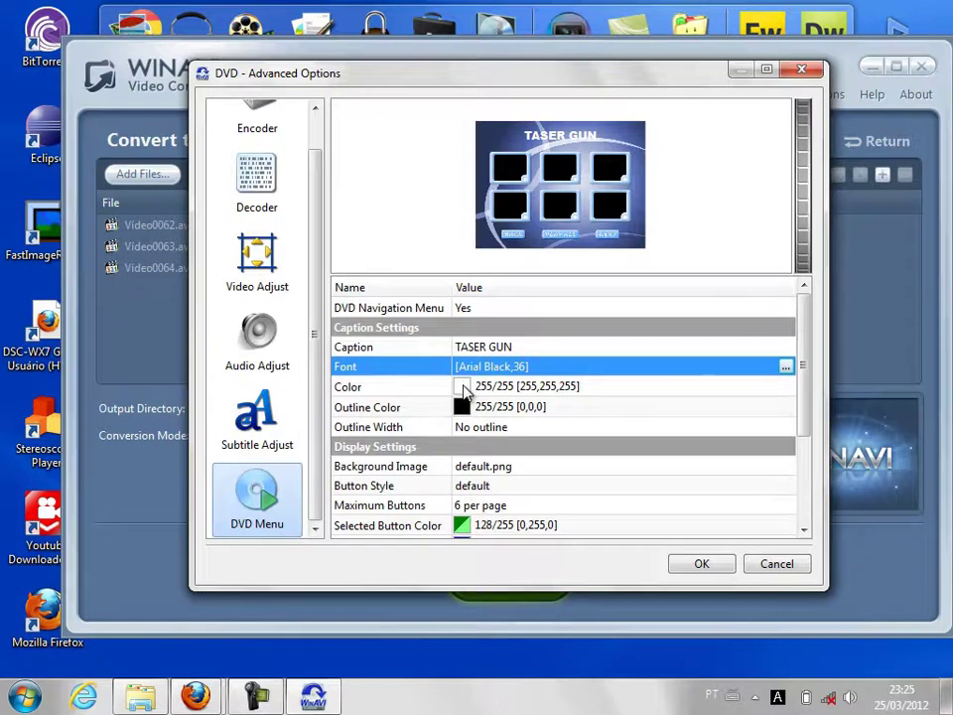
- Look through the colour choices for the menu caption and leave them without picking one
left_click(465, 391)
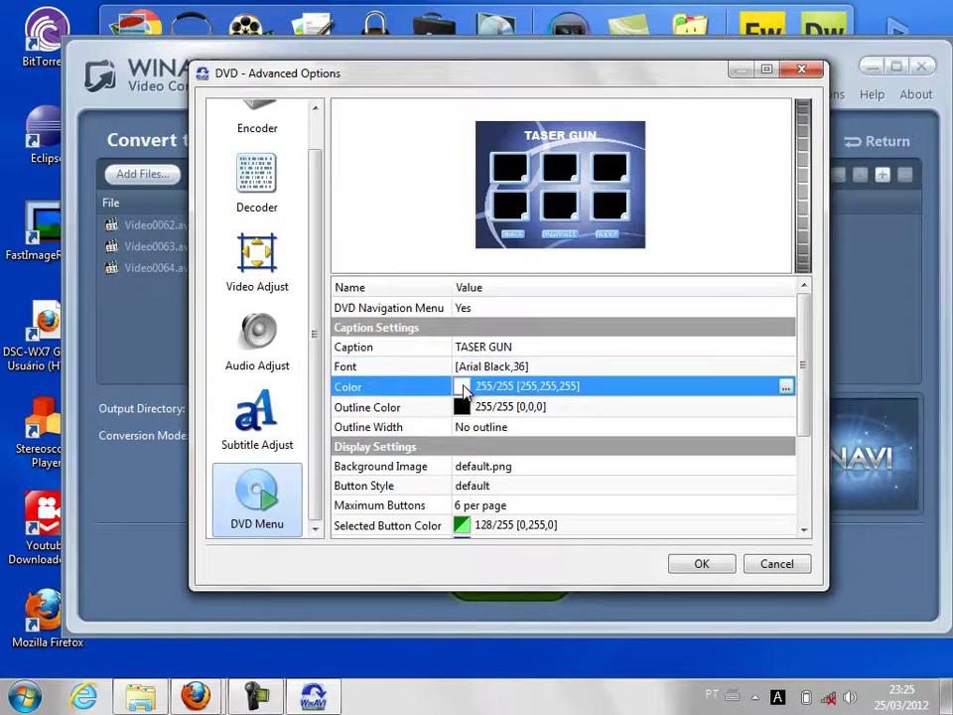
left_click(785, 389)
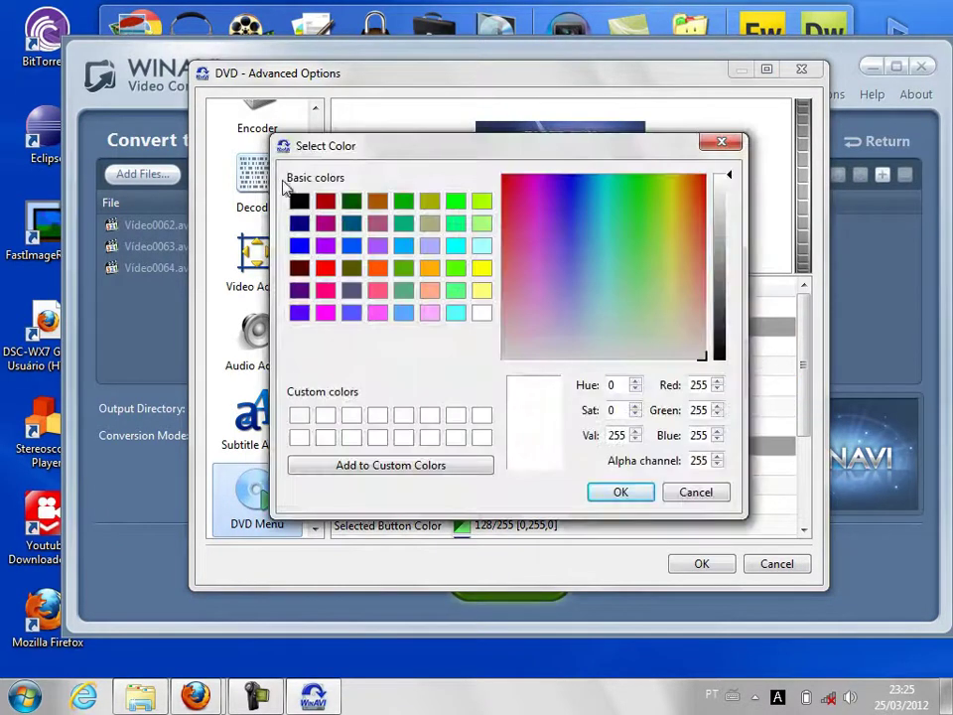
left_click(699, 495)
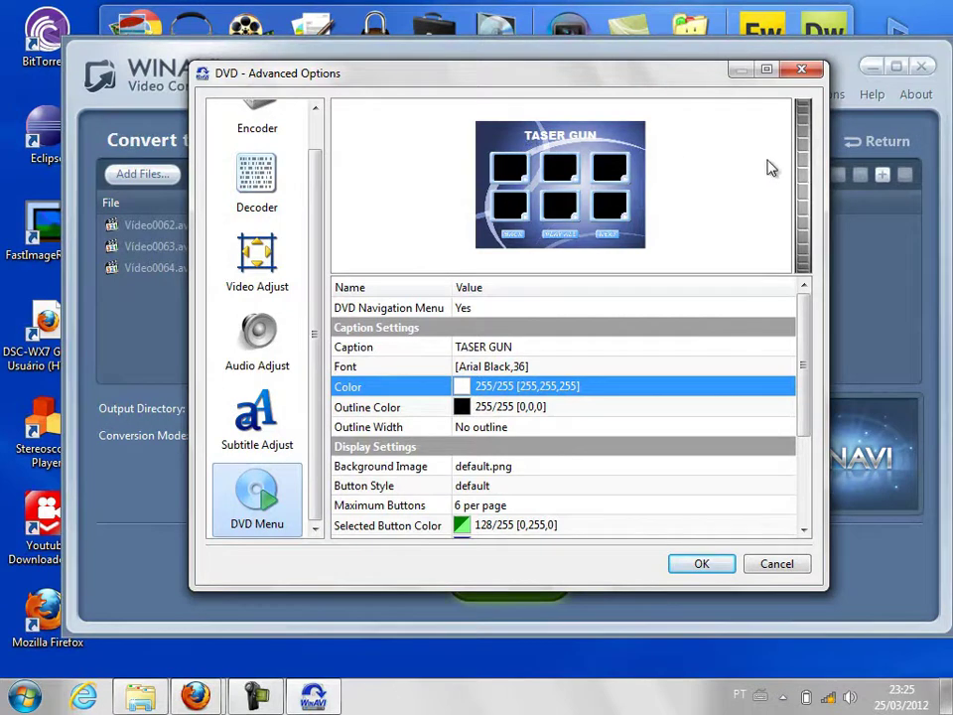
- Try a menu caption outline width of 10, and reduce it to 1
left_click(806, 170)
mouse_move(804, 173)
left_mouse_down()
mouse_move(791, 258)
mouse_move(806, 171)
mouse_move(808, 268)
mouse_move(806, 193)
mouse_move(787, 177)
left_mouse_up()
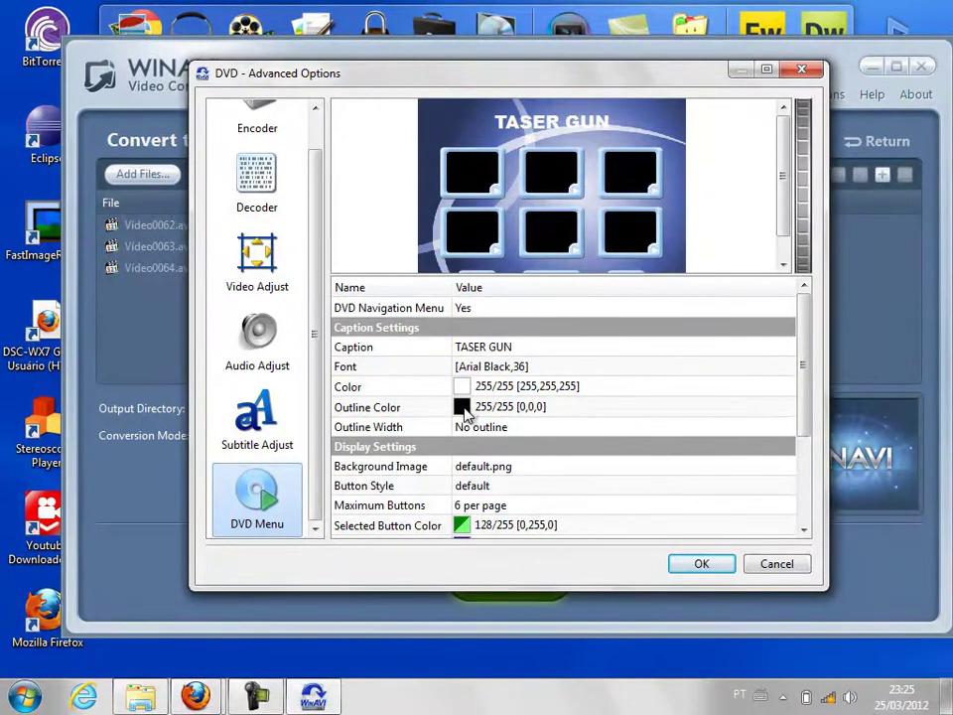
left_click(515, 426)
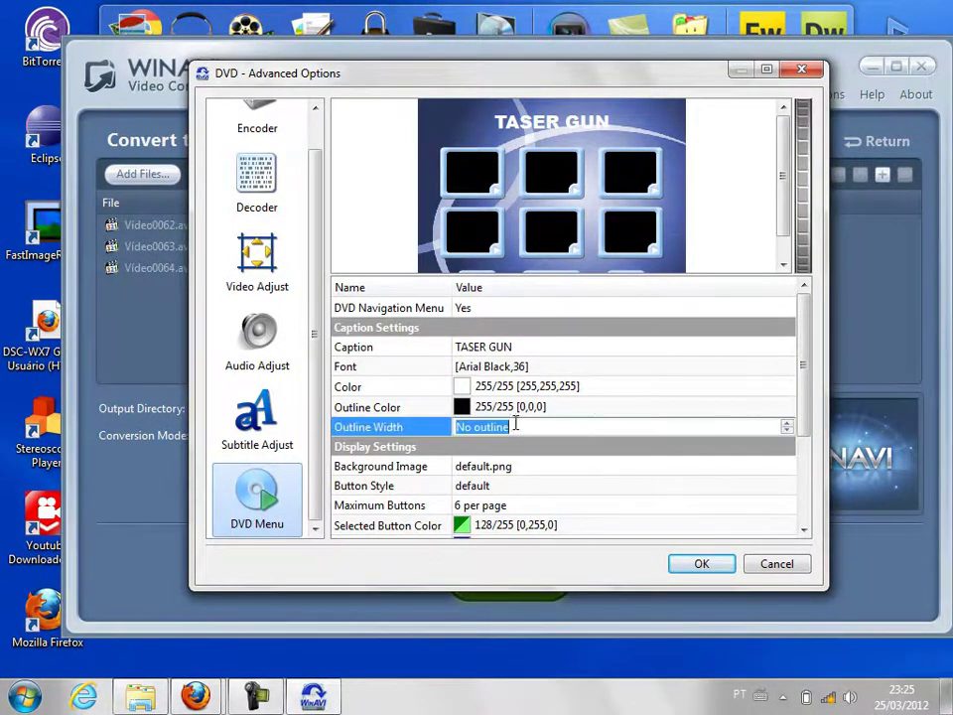
left_click(786, 424)
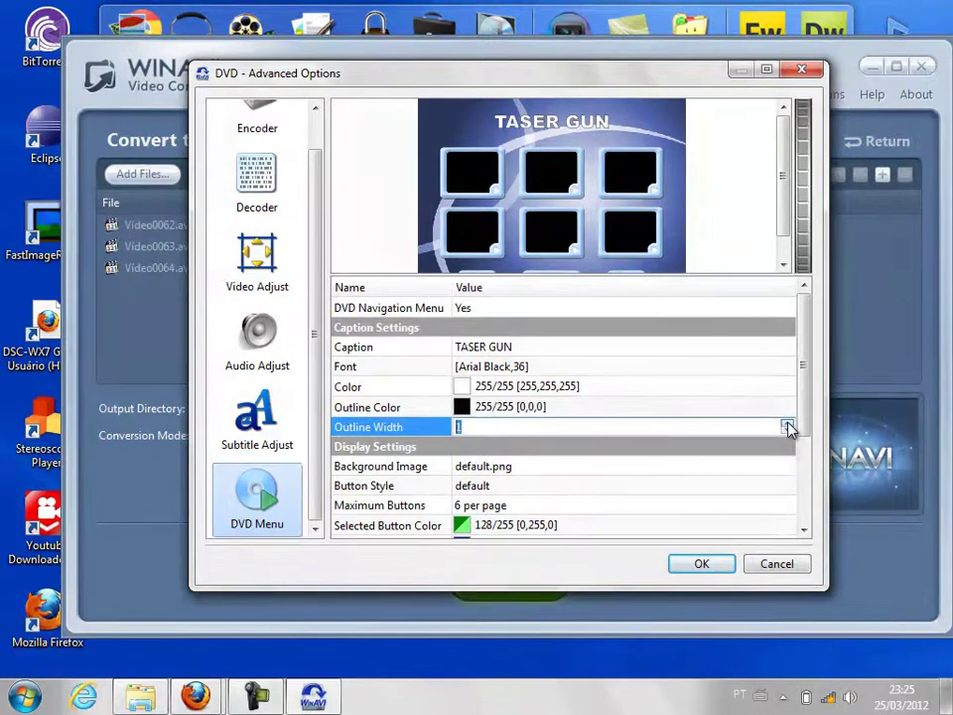
left_click(786, 423)
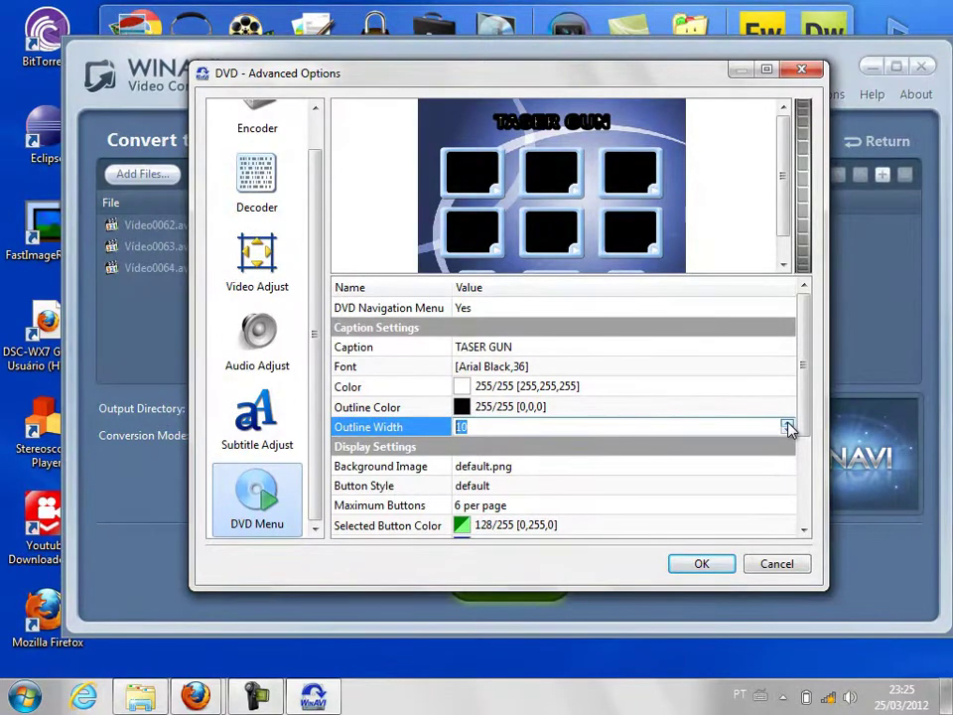
left_click(786, 432)
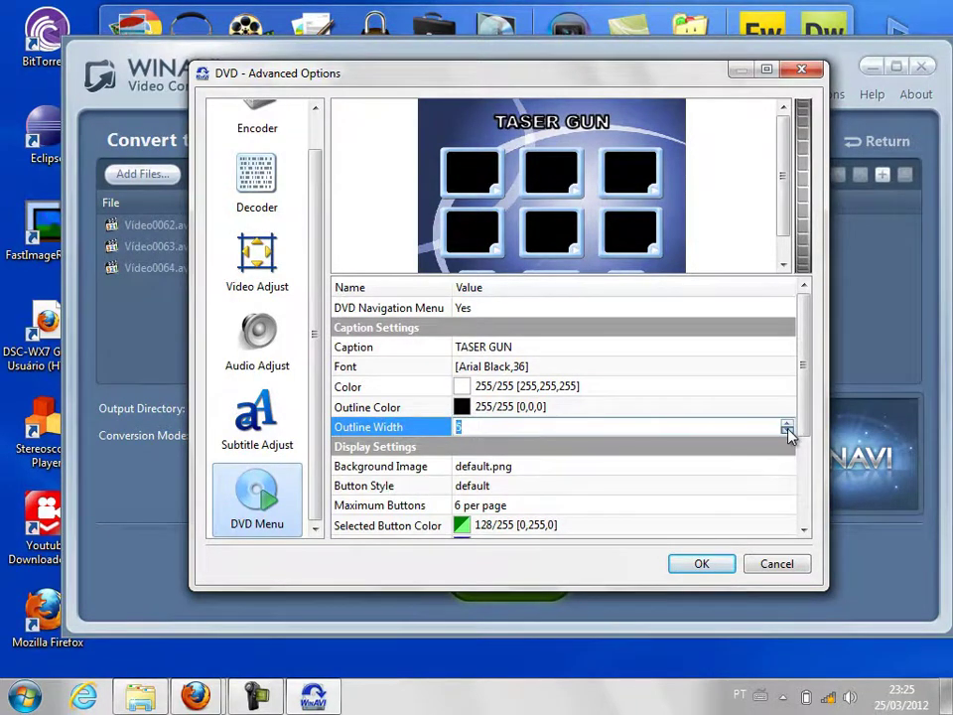
left_click(787, 432)
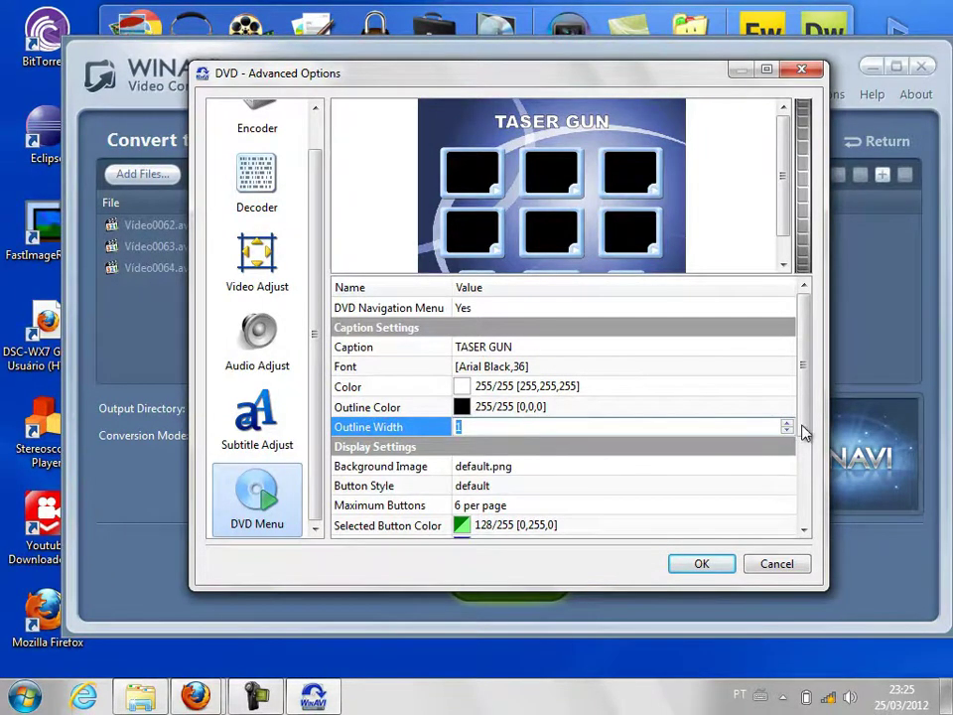
- Set the DVD menu's background image to ray.png and view the lower part of the menu preview
left_click_drag(814, 390, 810, 449)
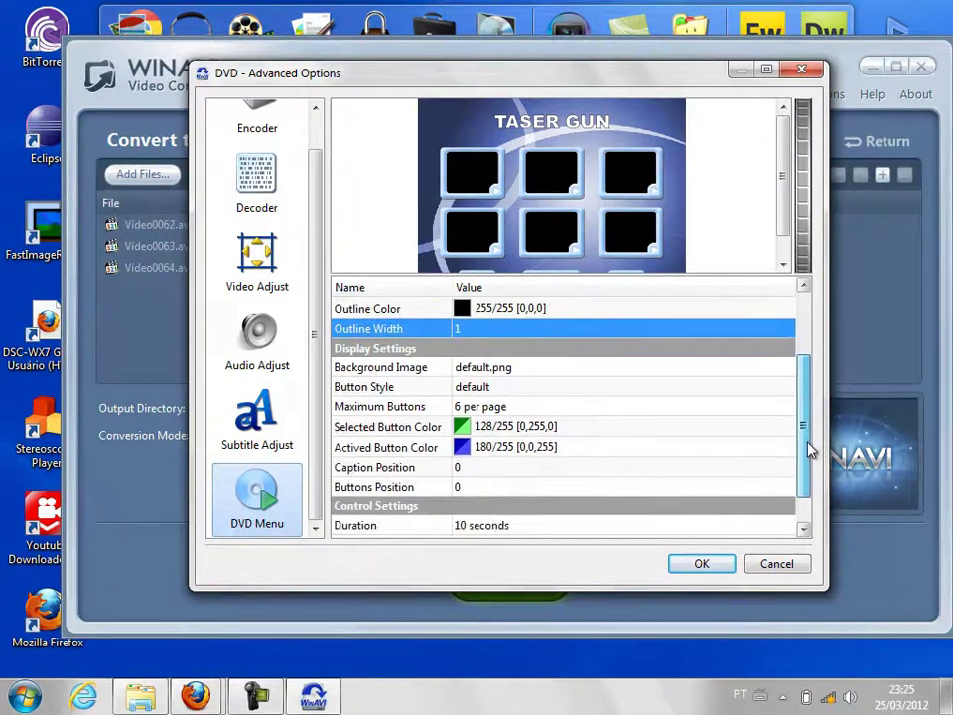
left_click(560, 367)
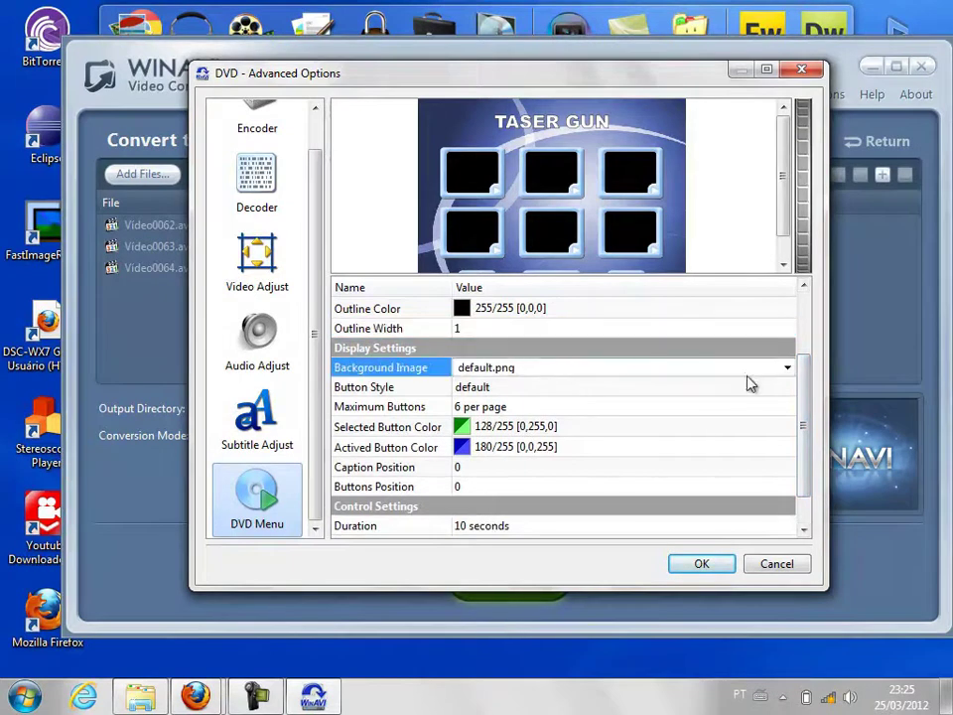
left_click(785, 369)
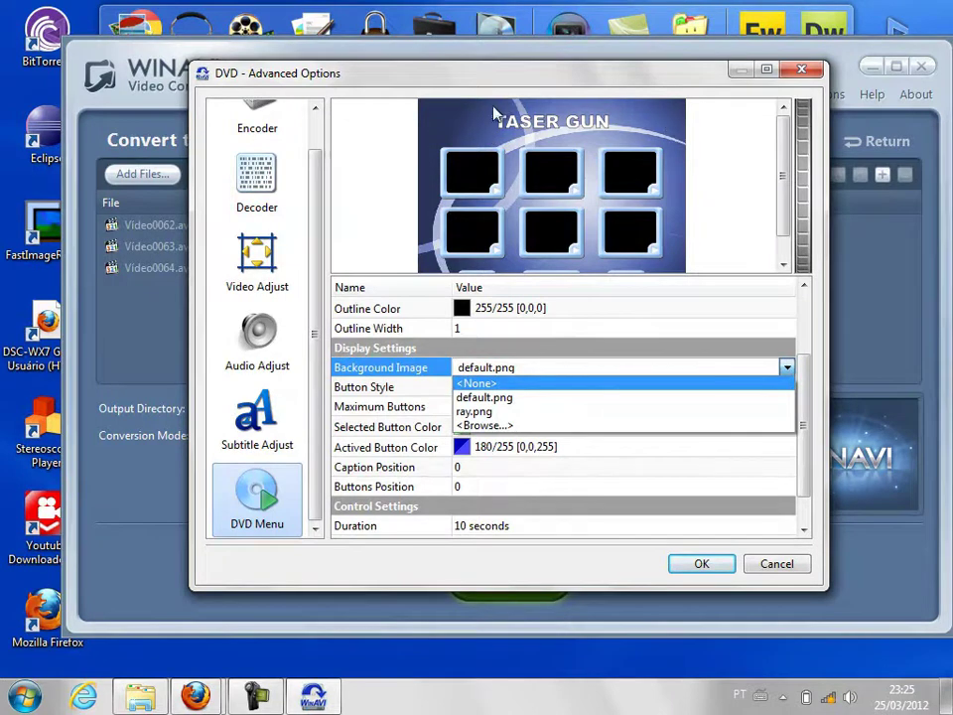
left_click(494, 397)
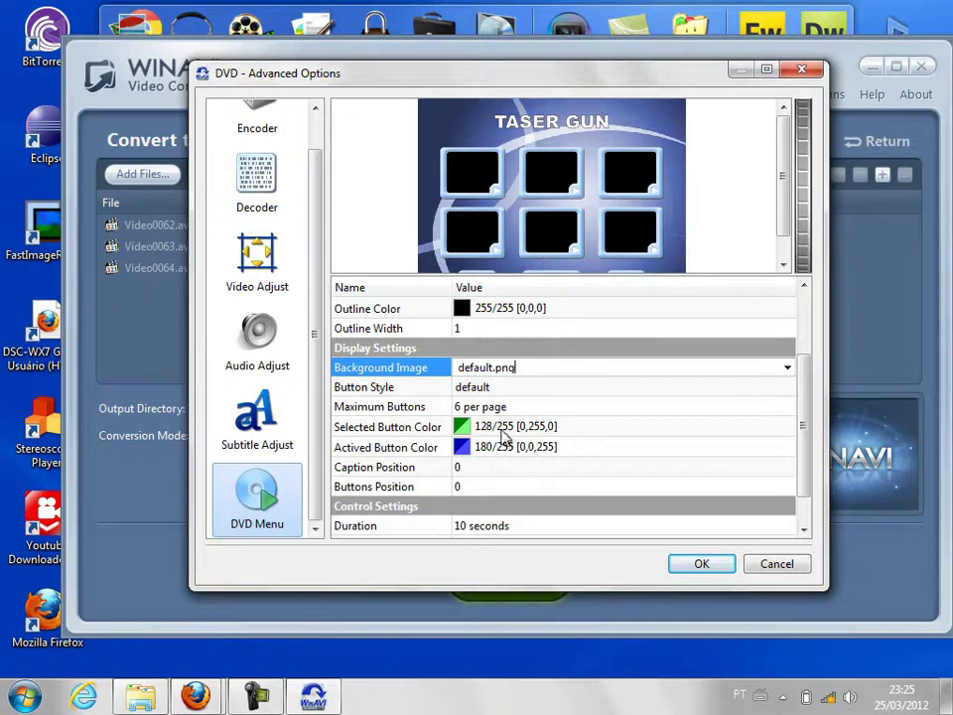
left_click(787, 369)
left_click(502, 414)
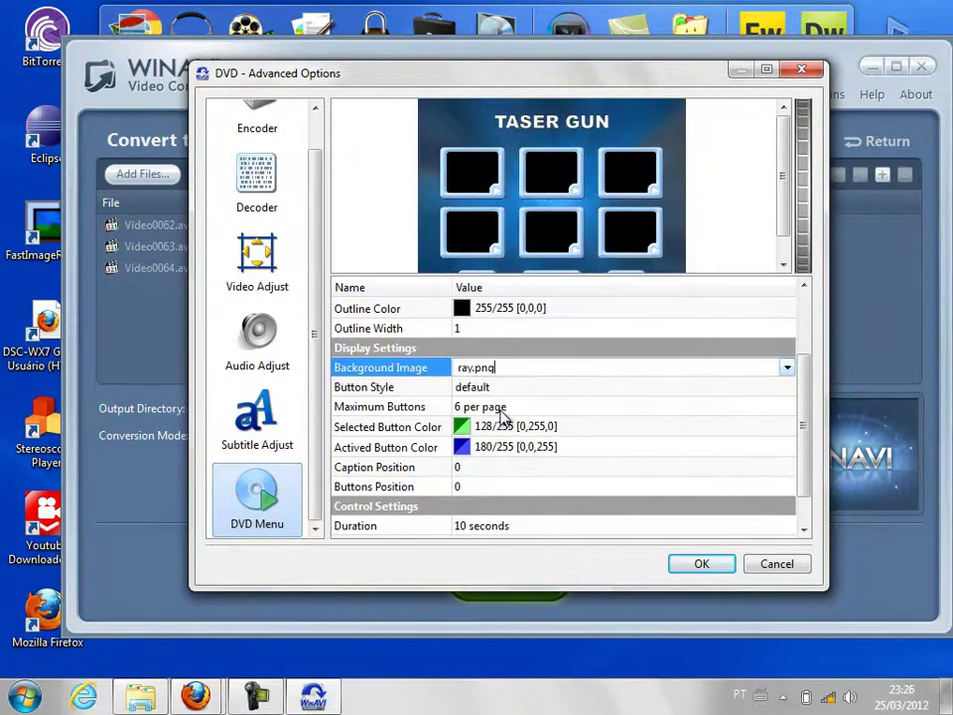
left_click_drag(782, 161, 771, 212)
- Look through the DVD menu's button style and background image choices, leaving both settings as they are
left_click(545, 386)
left_click(545, 386)
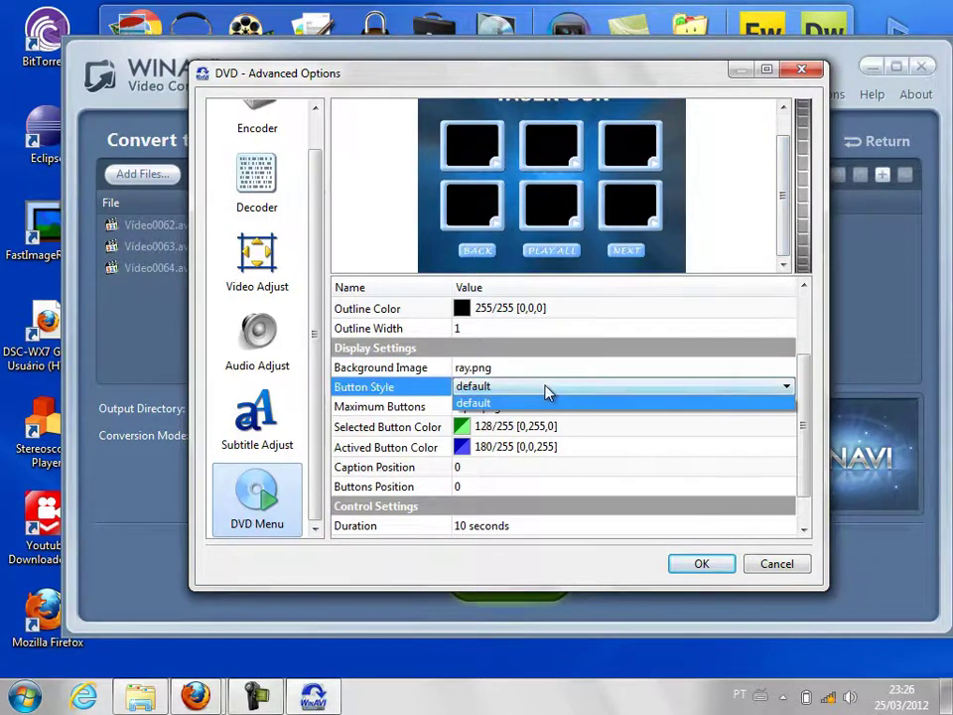
left_click(596, 411)
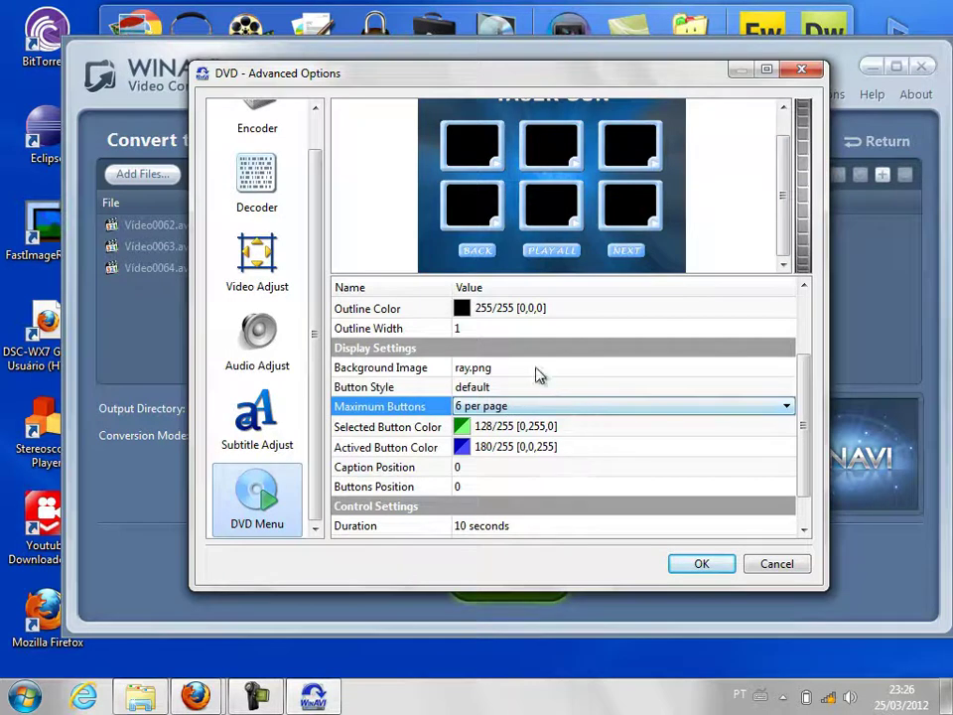
left_click(546, 367)
left_click(786, 368)
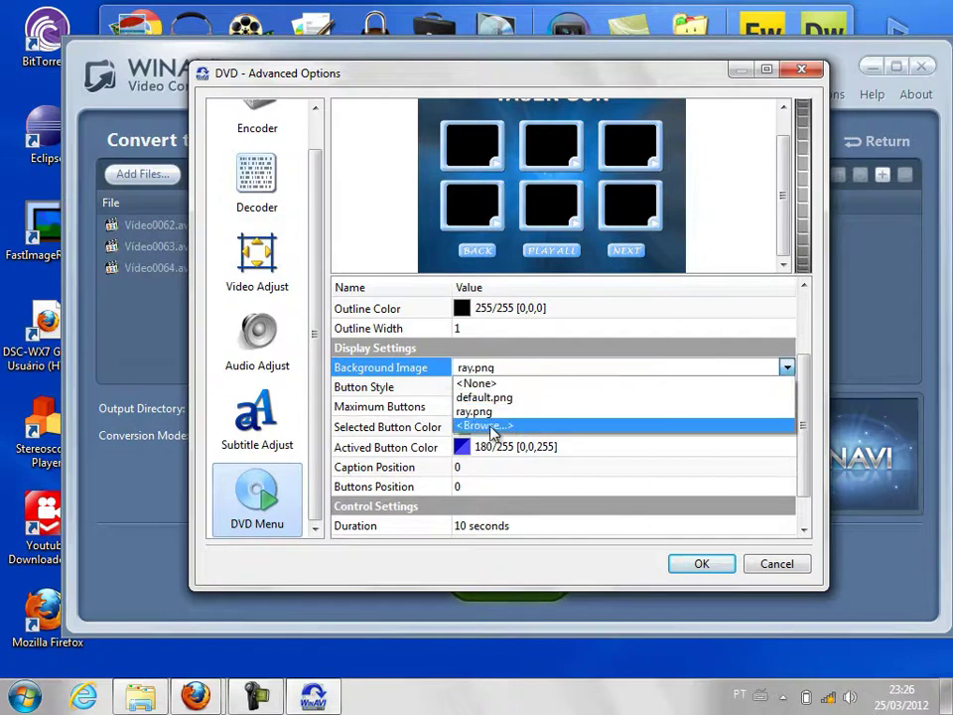
left_click(447, 359)
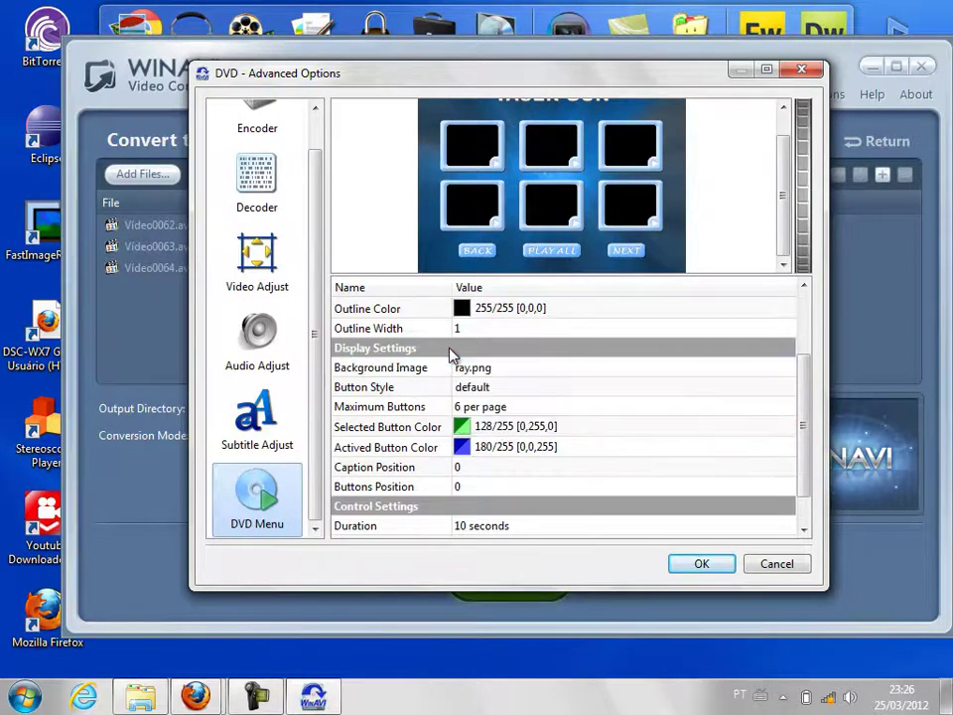
left_click(531, 370)
left_click(787, 368)
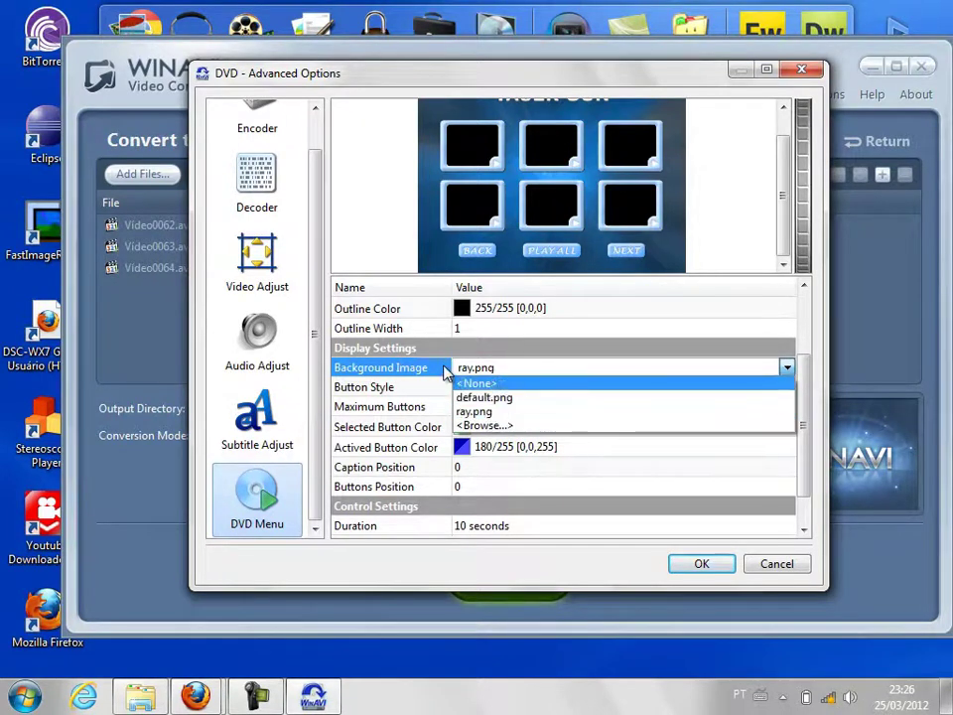
left_click(445, 371)
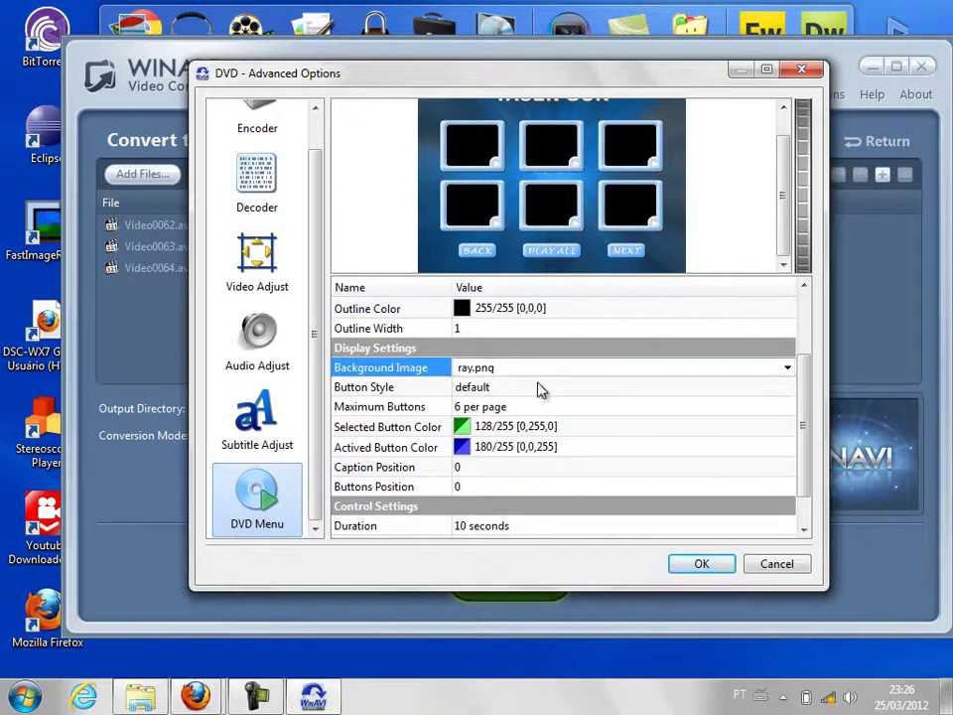
- Try raising and lowering the DVD menu duration, leaving it at 10 seconds
left_click_drag(804, 420, 808, 466)
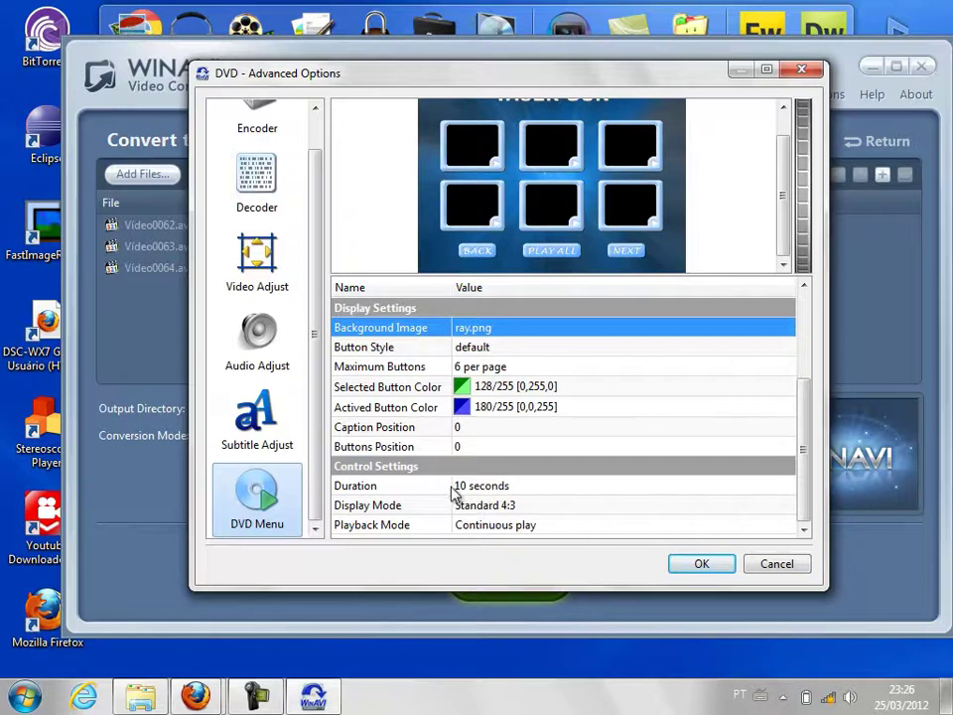
left_click(671, 486)
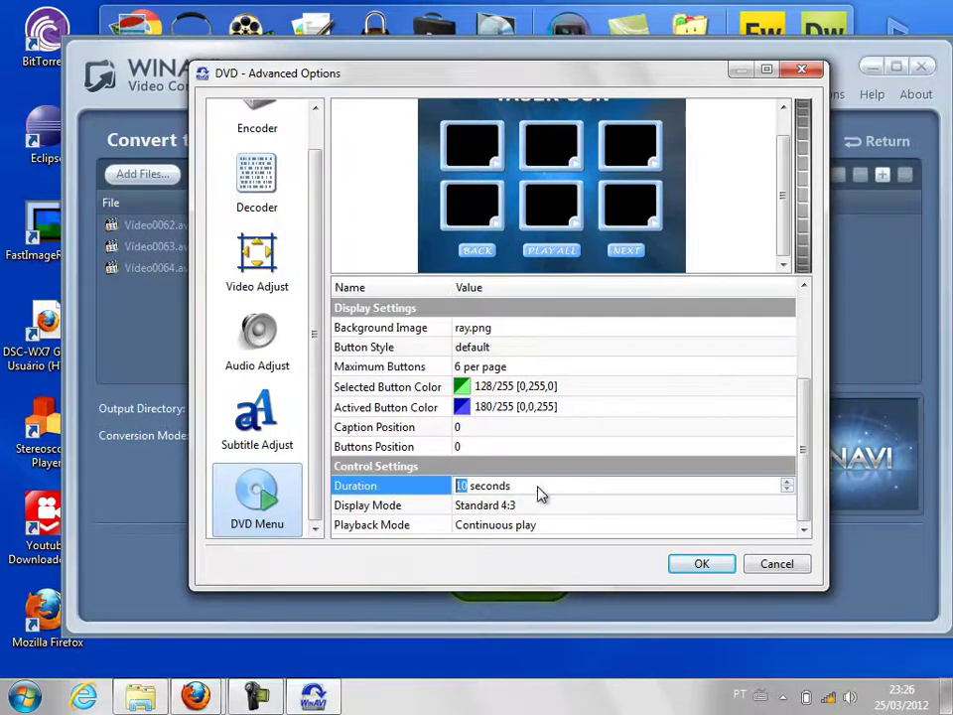
left_click(787, 482)
left_click(786, 489)
left_click(787, 481)
- Examine the display mode and playback mode choices for the DVD menu without changing either one
left_click(531, 508)
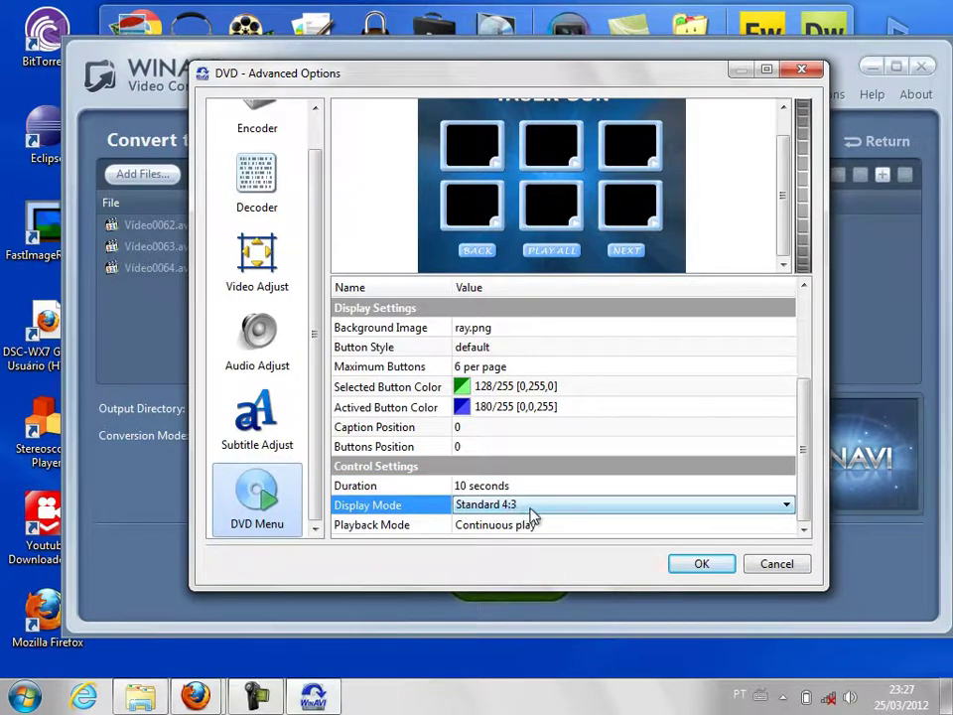
left_click(530, 511)
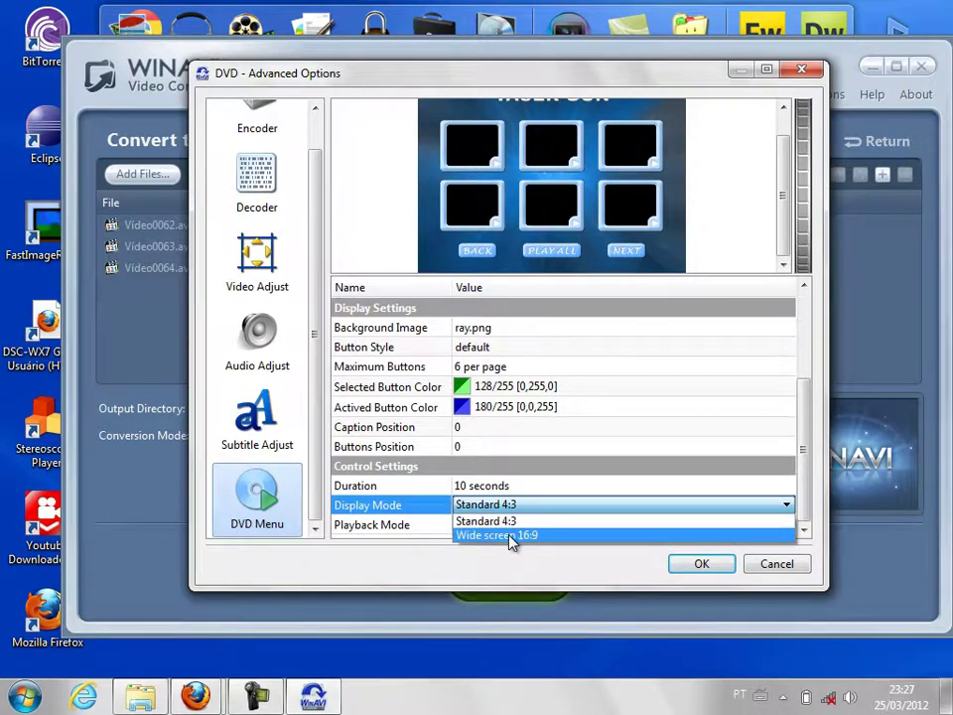
left_click(540, 485)
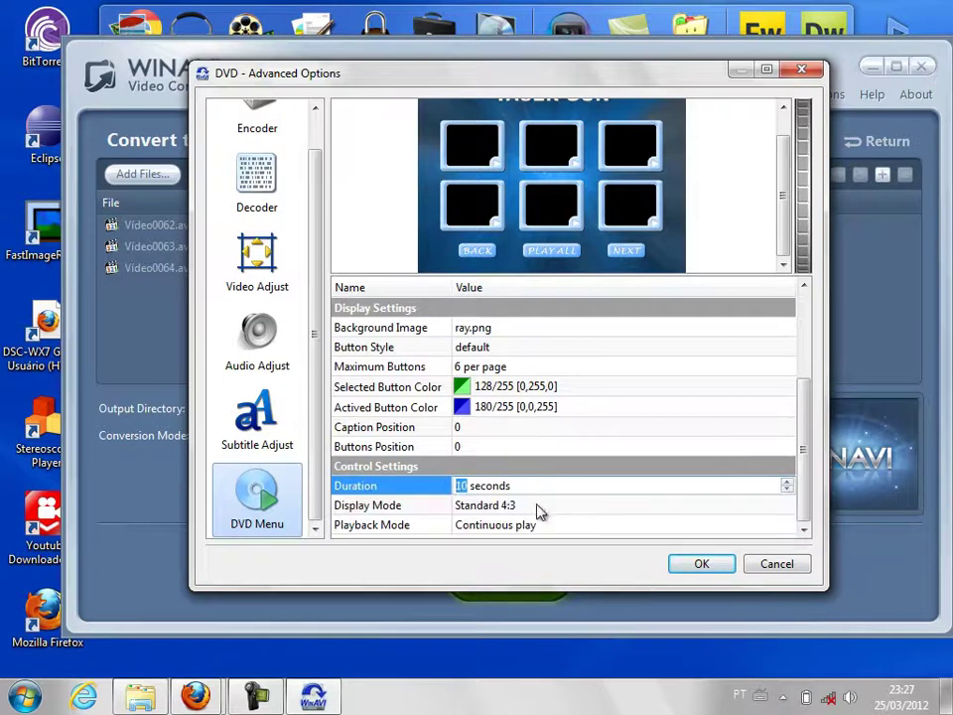
left_click(527, 525)
left_click(529, 533)
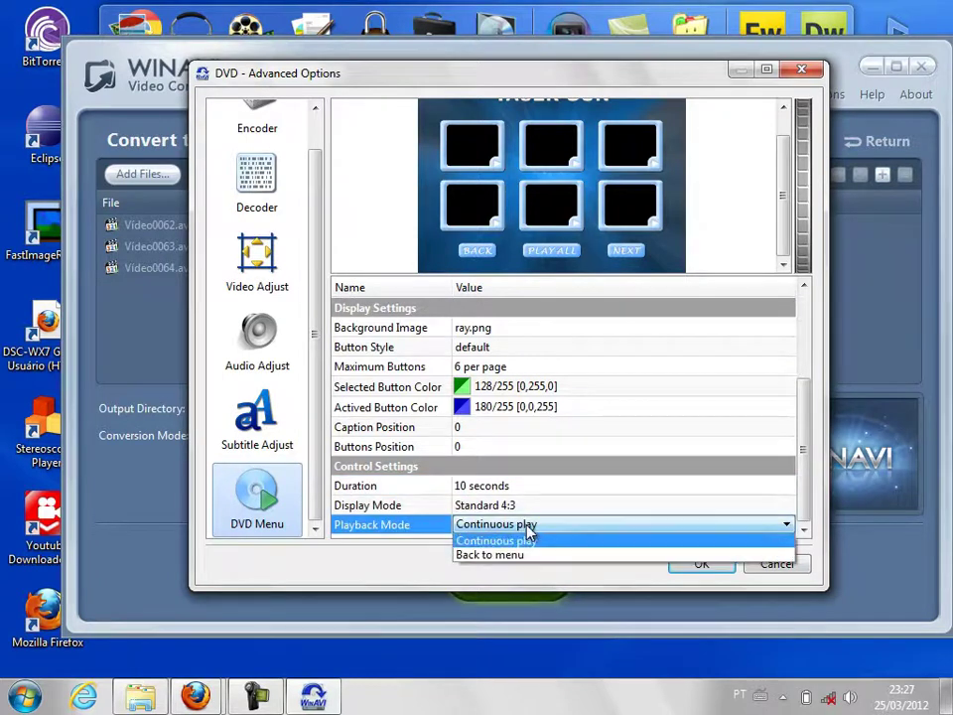
left_click(553, 507)
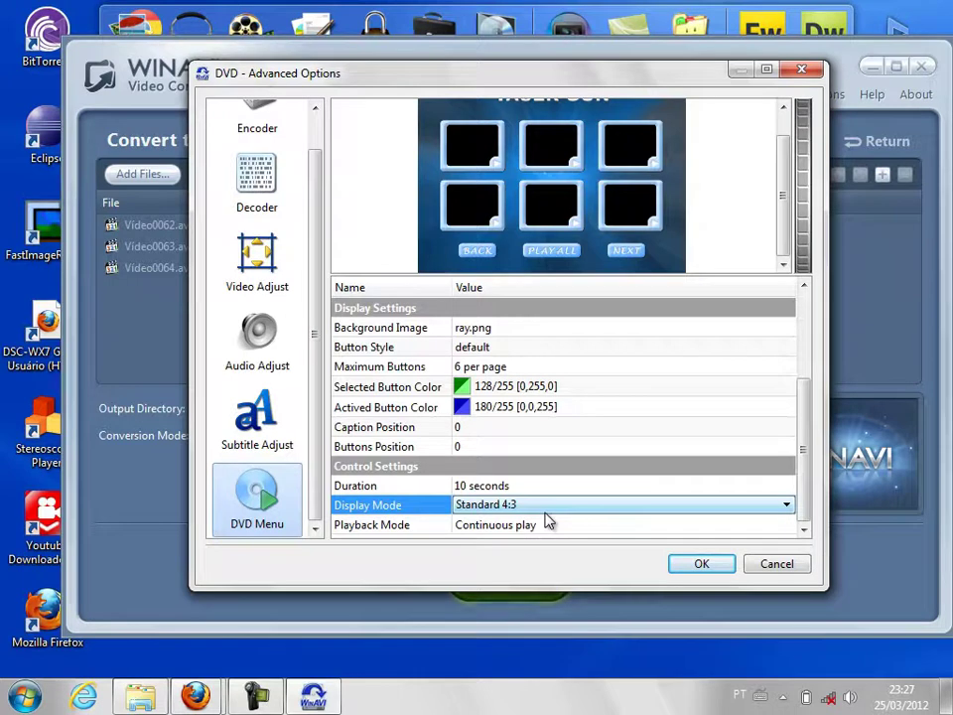
left_click(530, 523)
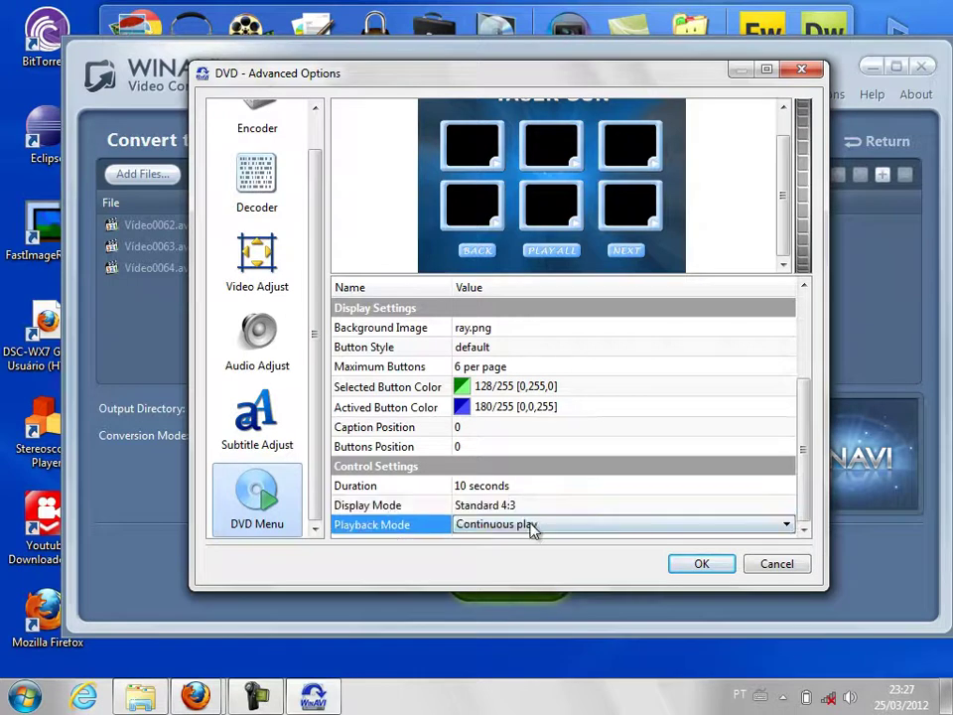
left_click(531, 525)
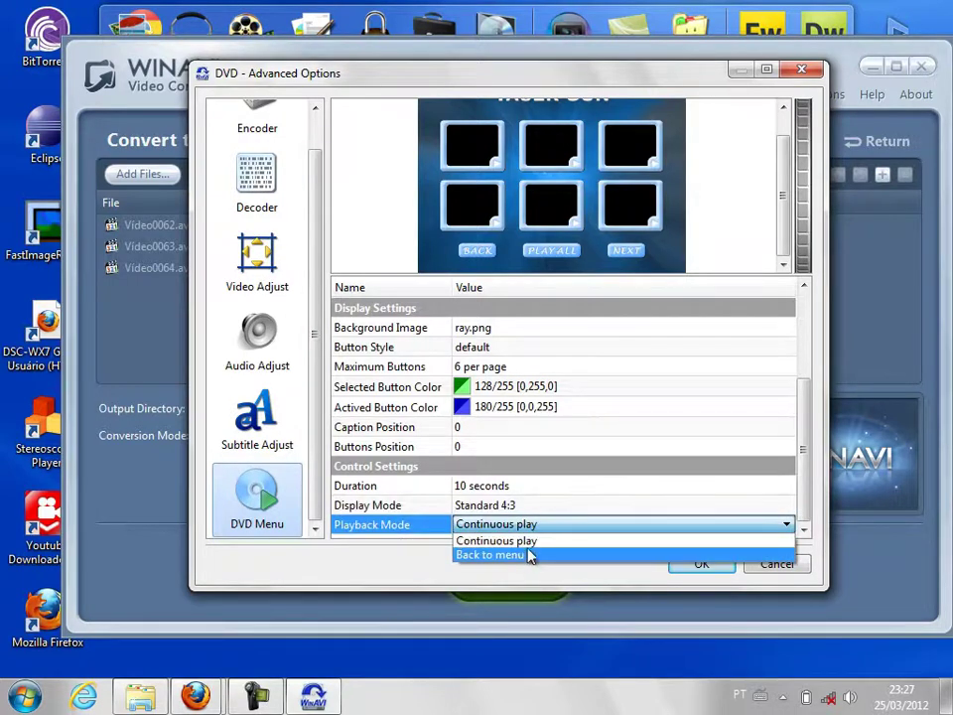
left_click(437, 548)
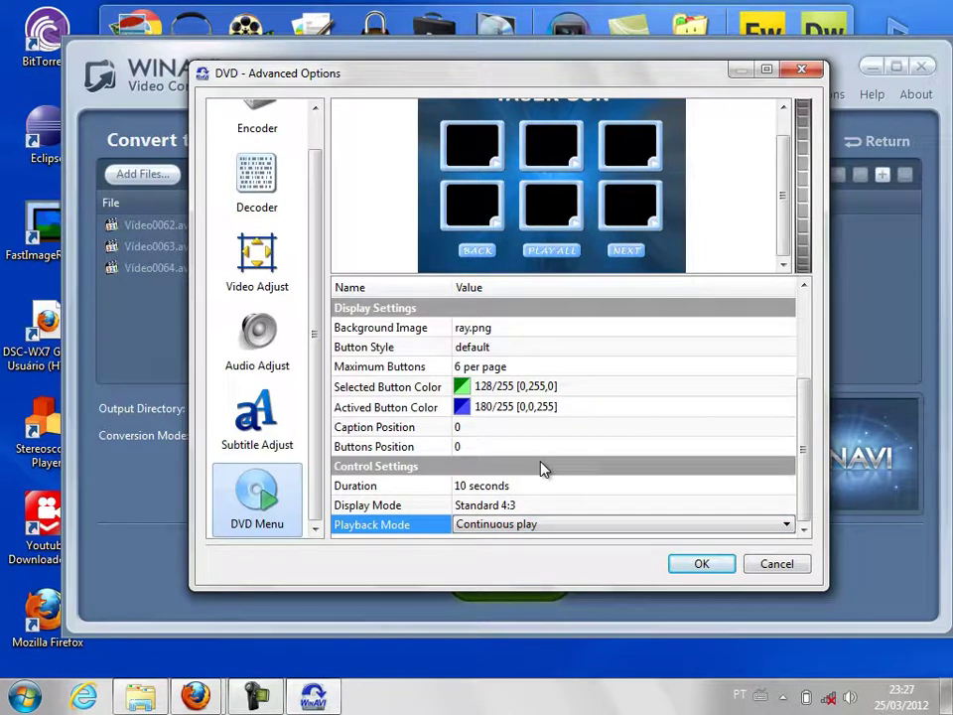
- Apply the advanced DVD options and convert the three videos, toggling the video preview while the conversion runs
left_click(695, 562)
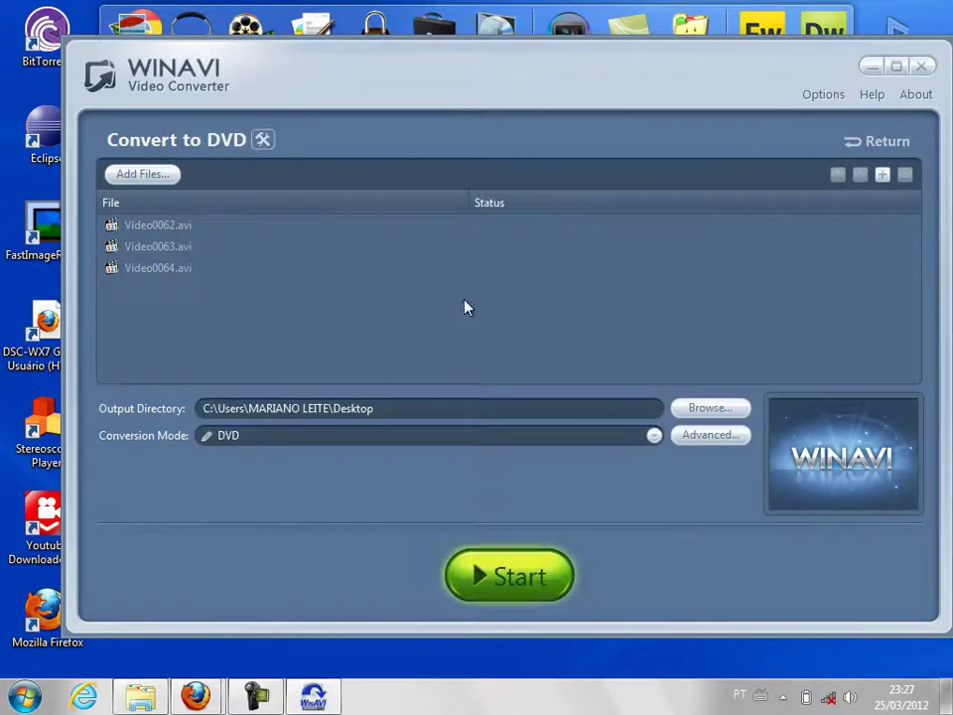
left_click(517, 578)
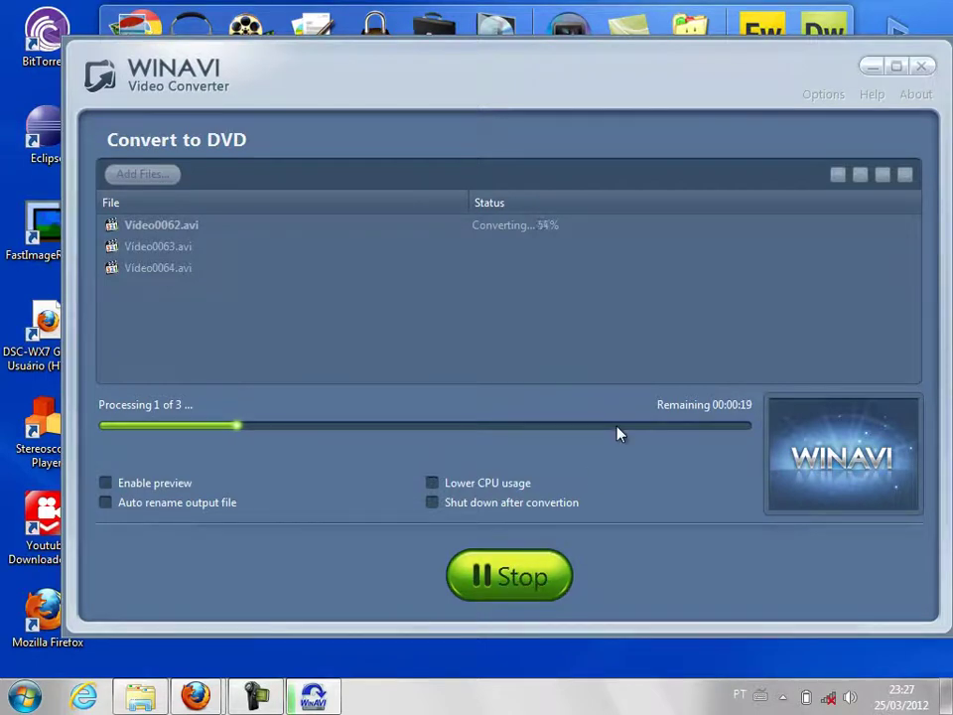
left_click(106, 483)
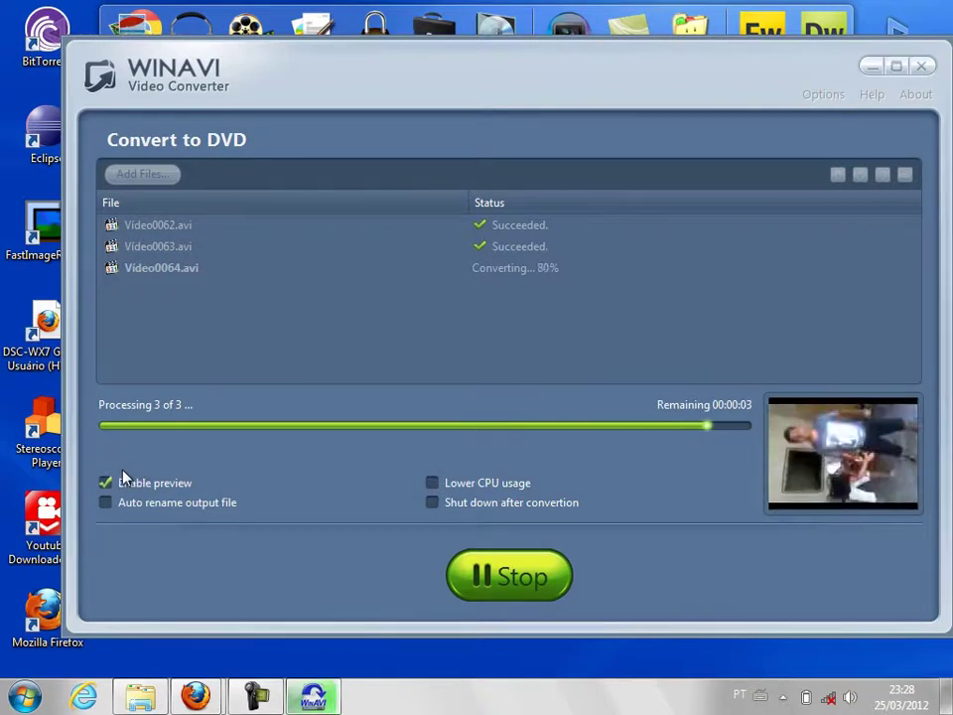
left_click(106, 482)
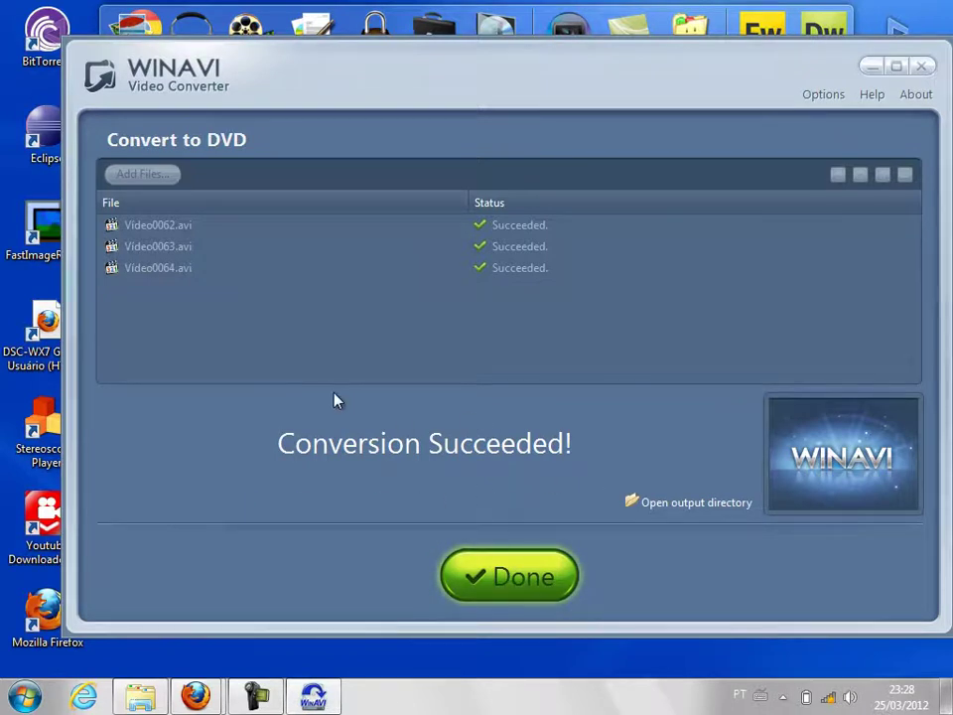
- Move the converter window aside and minimize it to check the desktop for the output folder, and restore it
left_click_drag(541, 76, 581, 69)
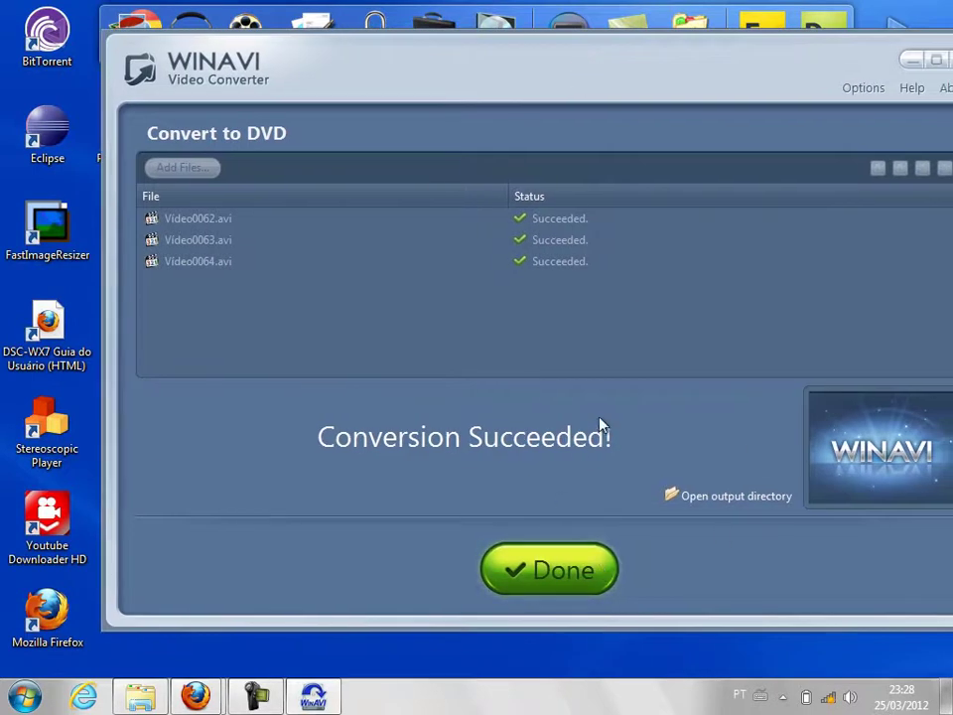
left_click_drag(747, 51, 619, 53)
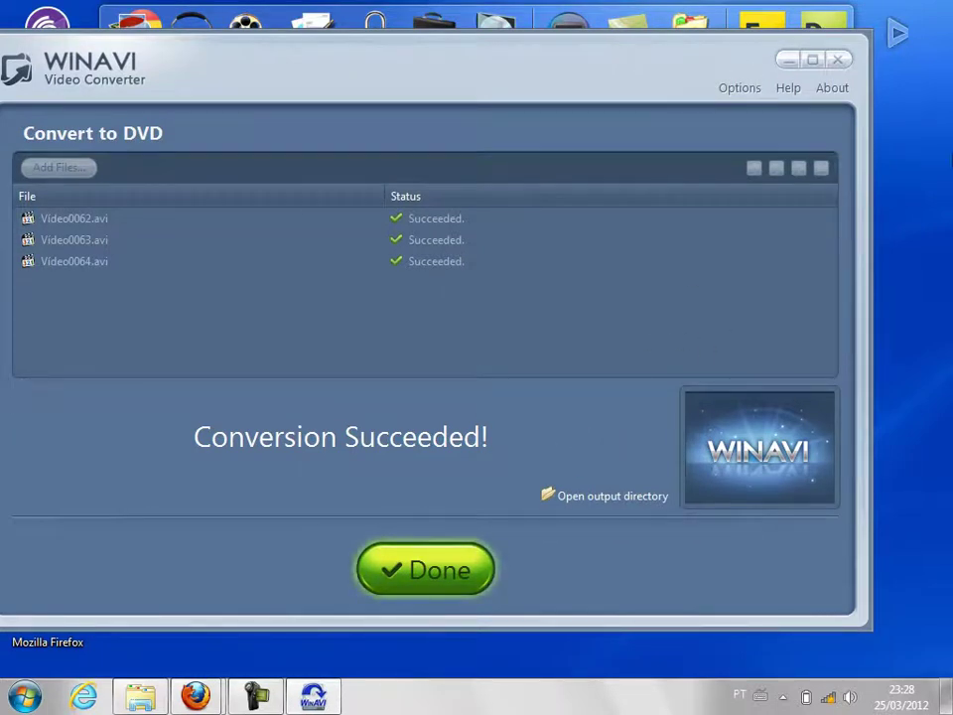
left_click(789, 61)
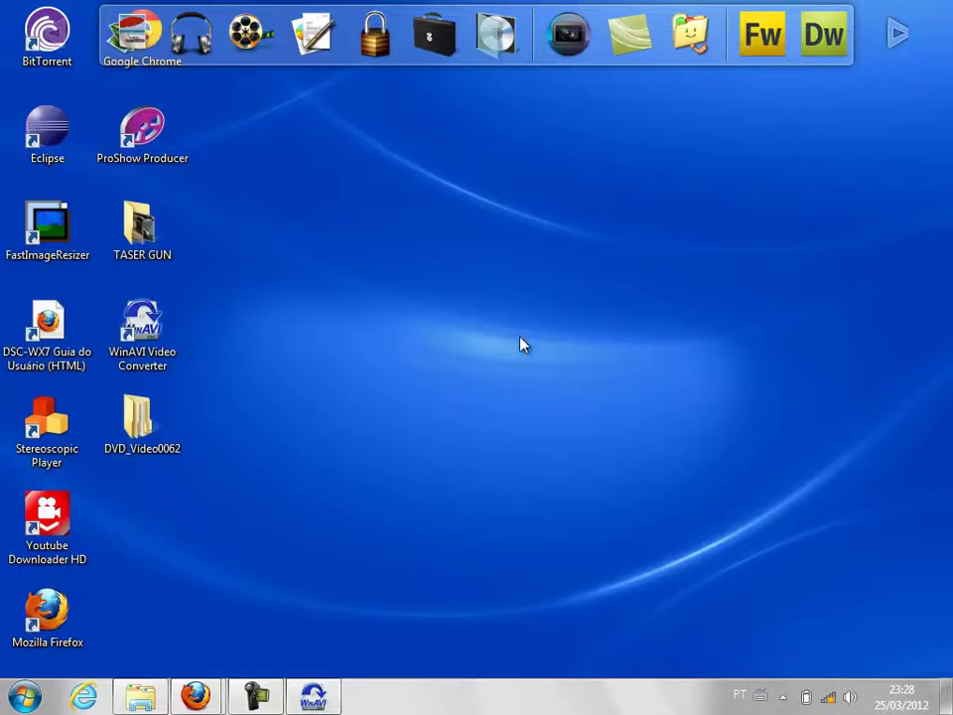
left_click(323, 694)
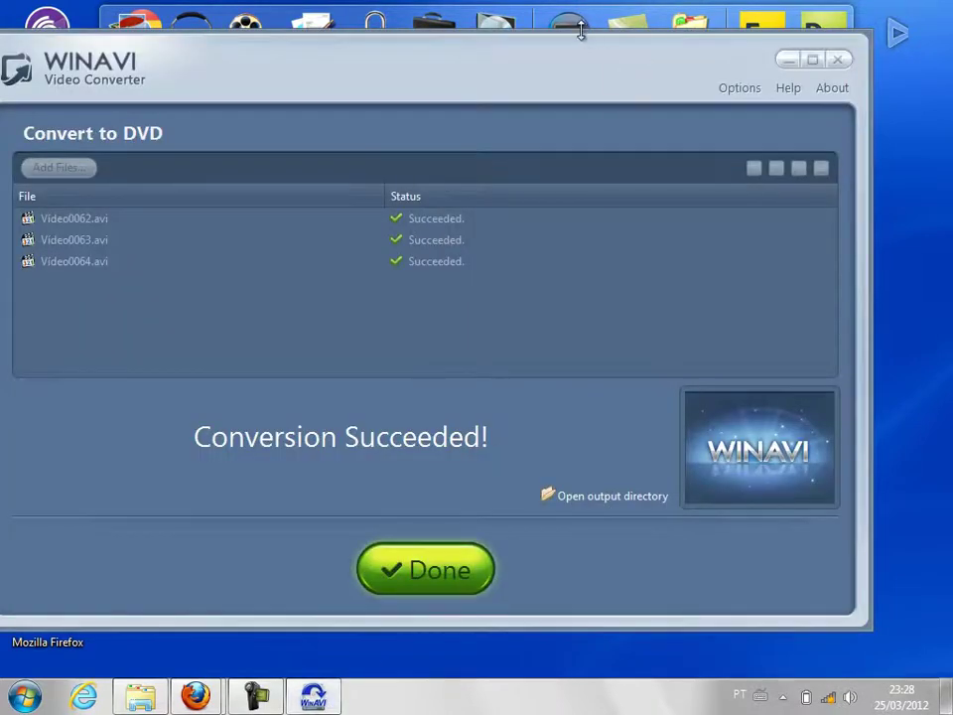
left_click_drag(567, 59, 625, 45)
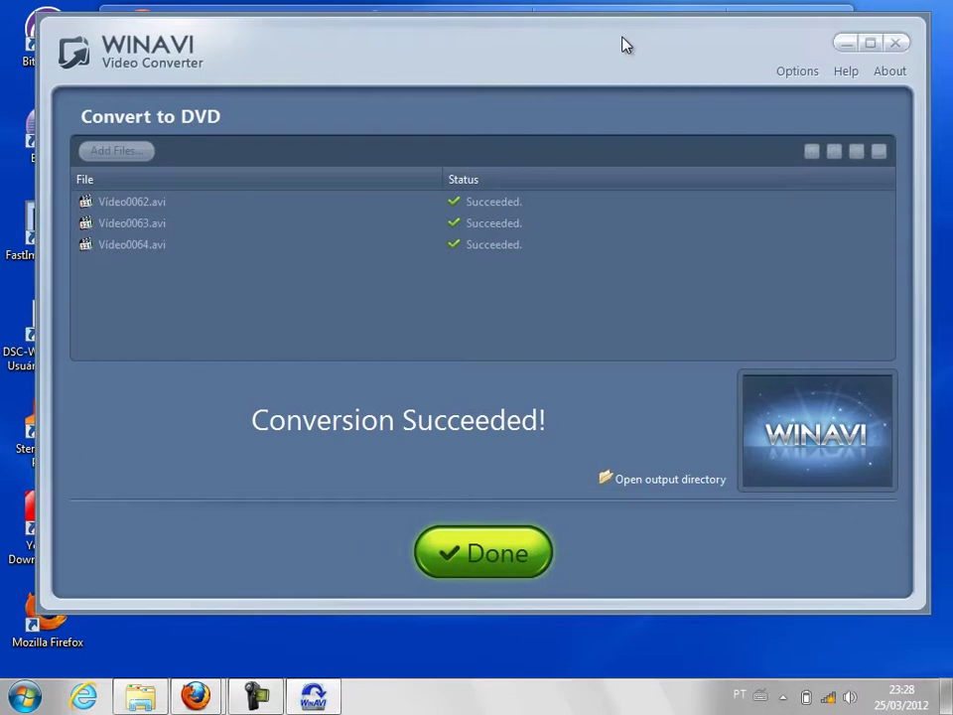
- Open the conversion's output directory, look through the files in the VIDEO_TS folder, and close it
left_click(685, 480)
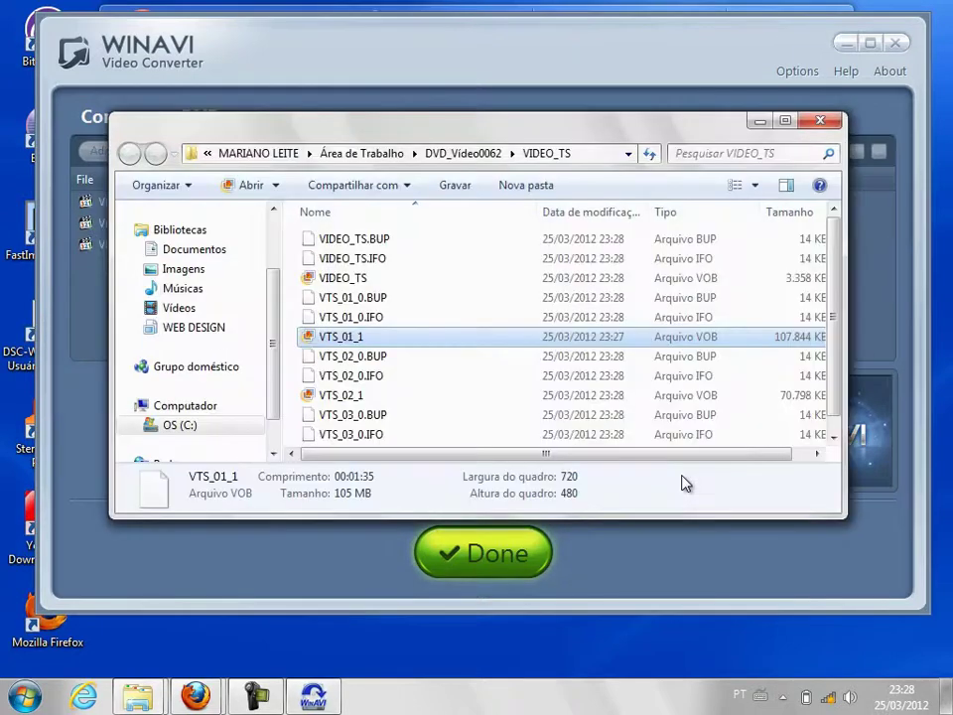
left_click_drag(836, 301, 835, 212)
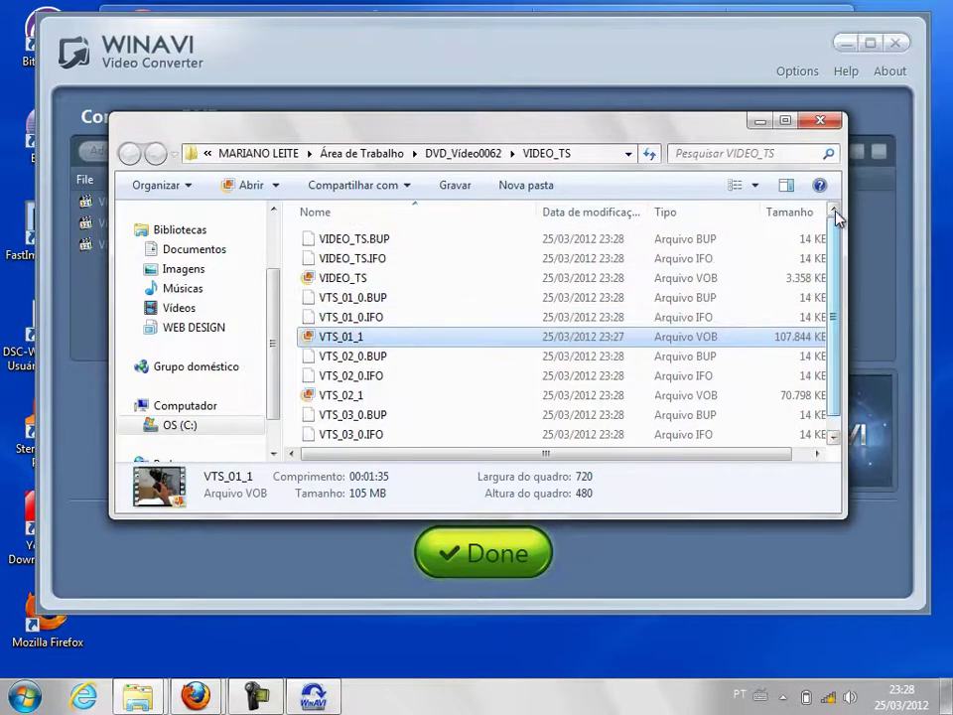
left_click(820, 121)
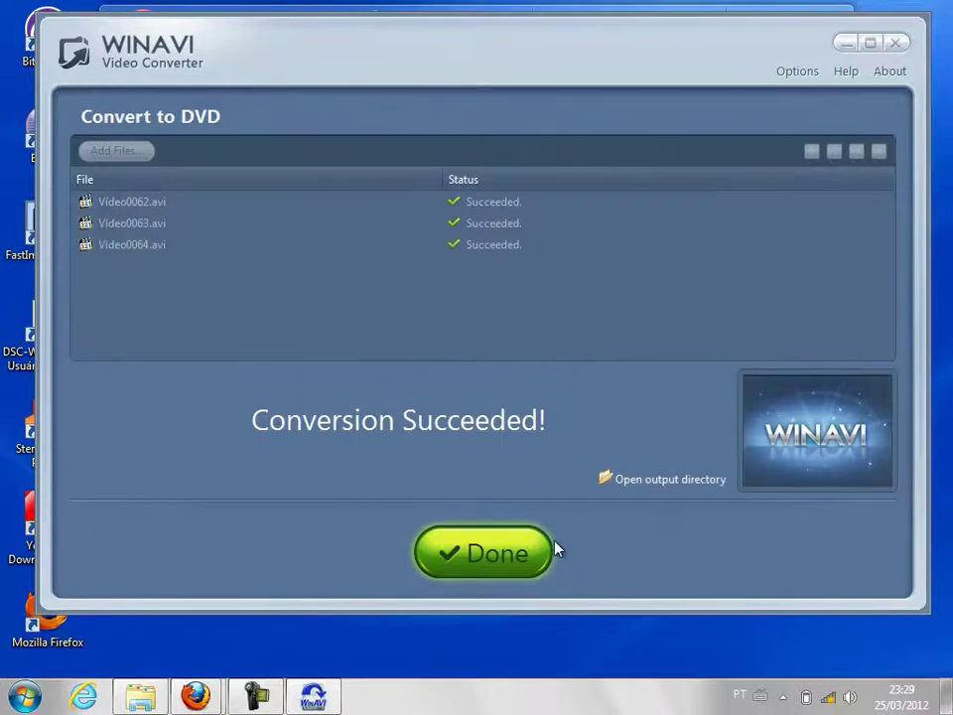
- Finish the completed DVD conversion and close the converter
left_click(486, 553)
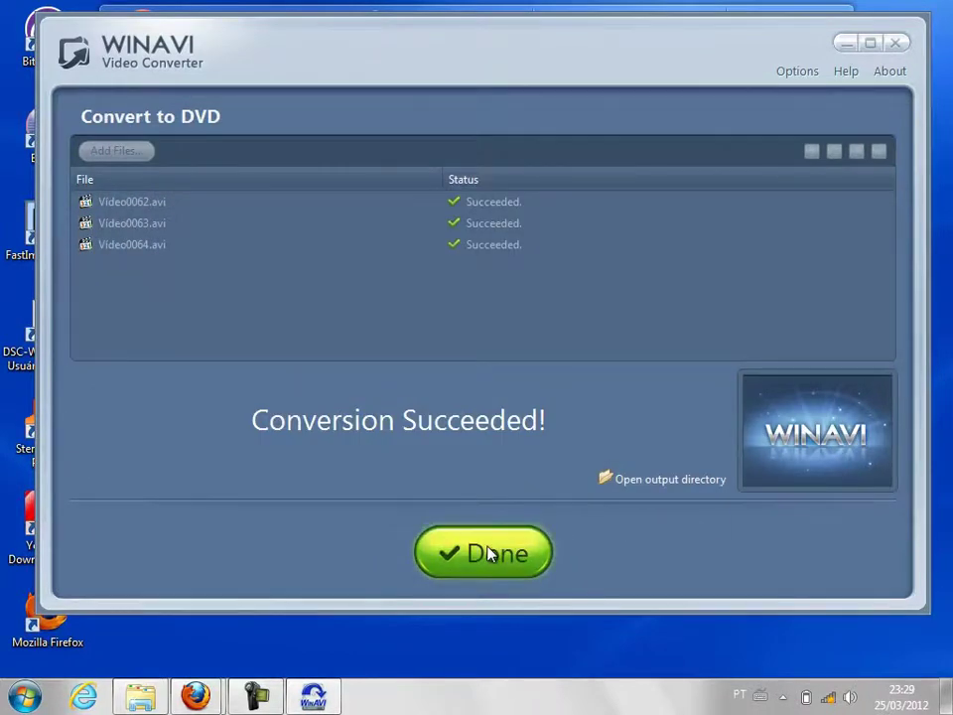
left_click(896, 44)
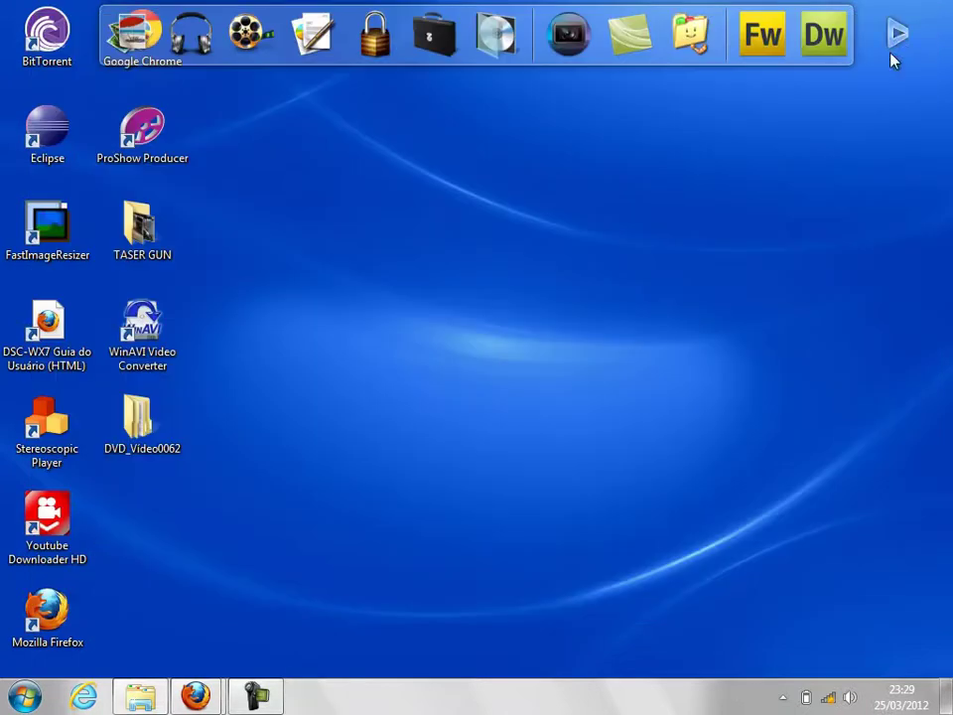
- Open the DVD_Vídeo0062 folder on the desktop, look inside its AUDIO_TS subfolder, and return to the parent folder
left_click(138, 441)
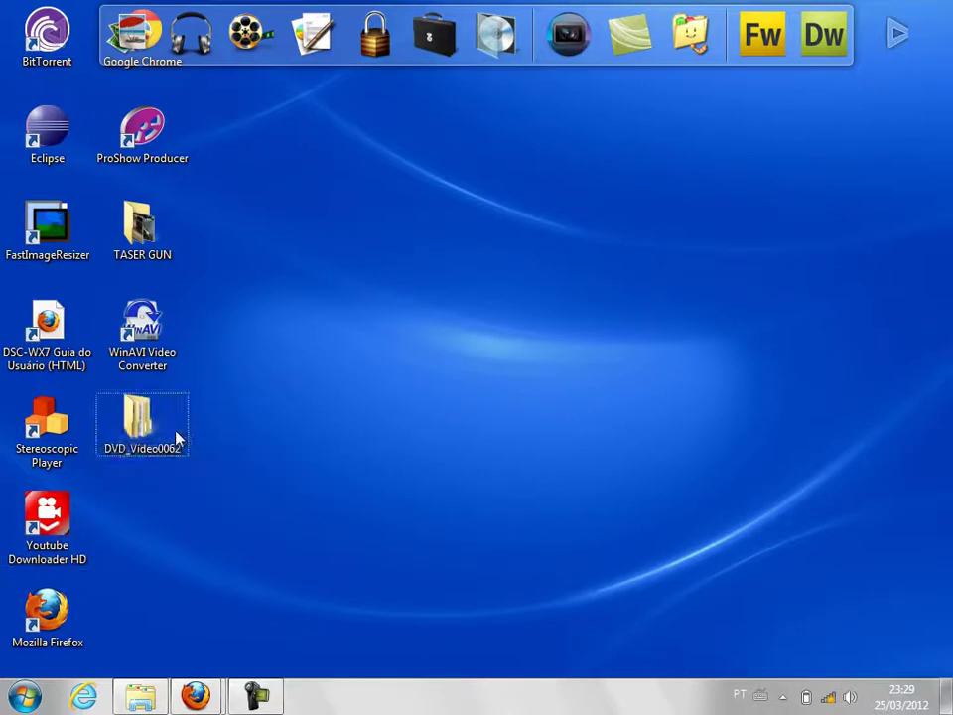
mouse_move(140, 456)
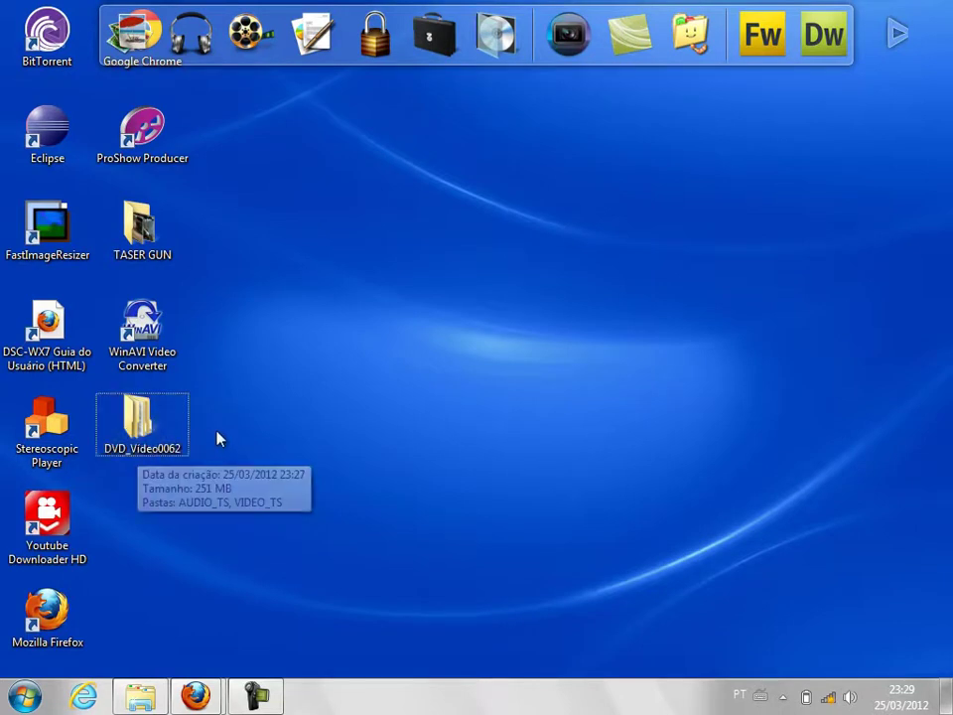
double_click(151, 425)
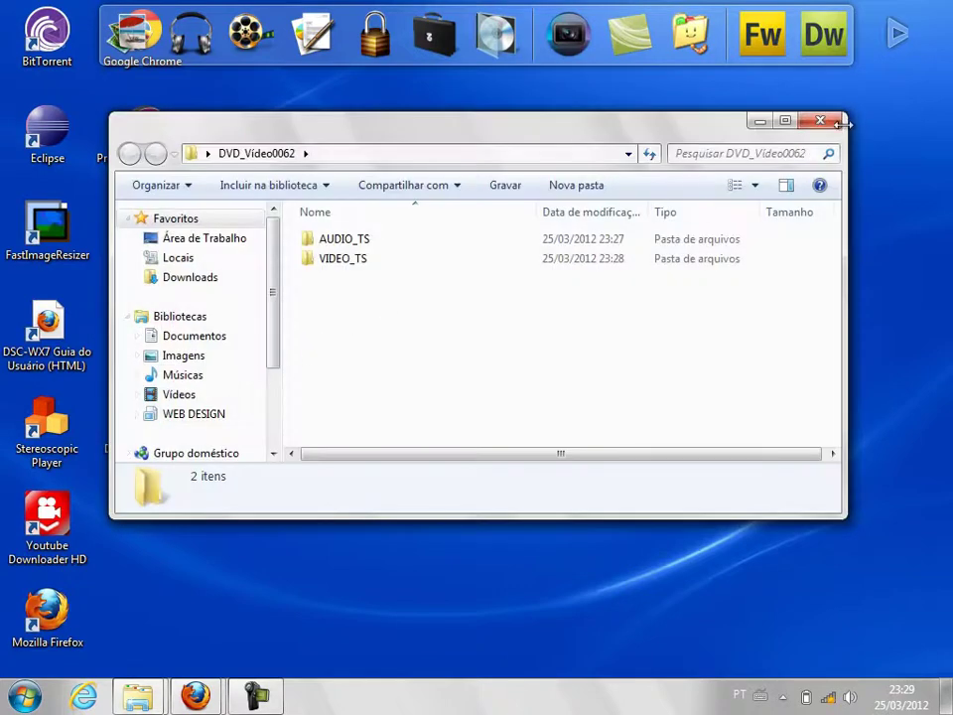
double_click(347, 241)
key("BackSpace")
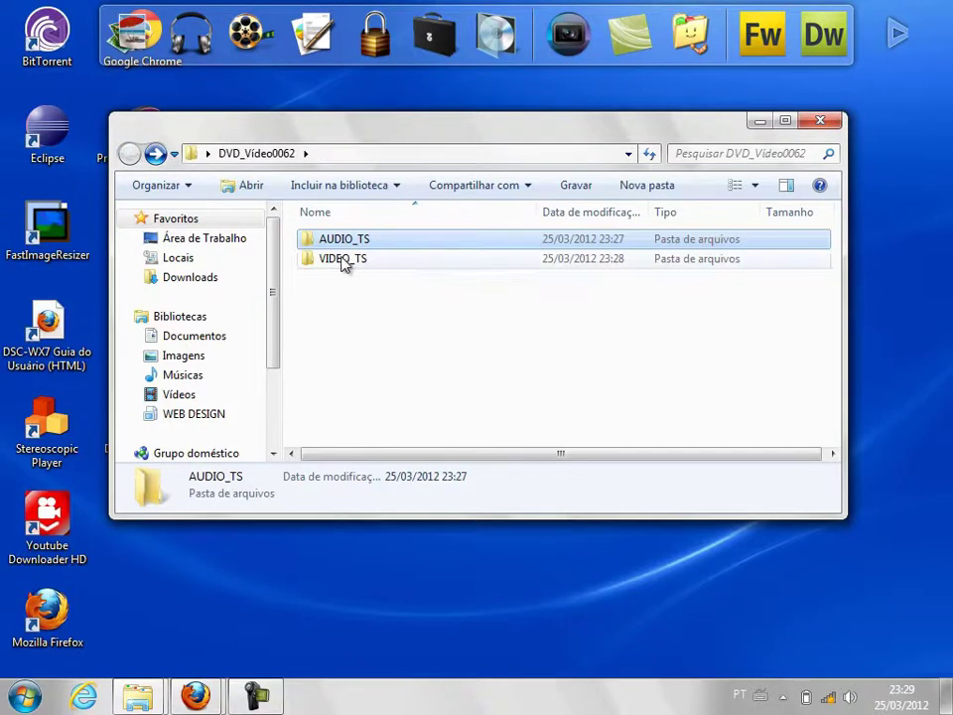
- Open the VIDEO_TS folder, maximize its window, and inspect the VOB files VIDEO_TS, VTS_01_1, VTS_02_1 and VTS_03_1 one by one
double_click(342, 261)
double_click(415, 139)
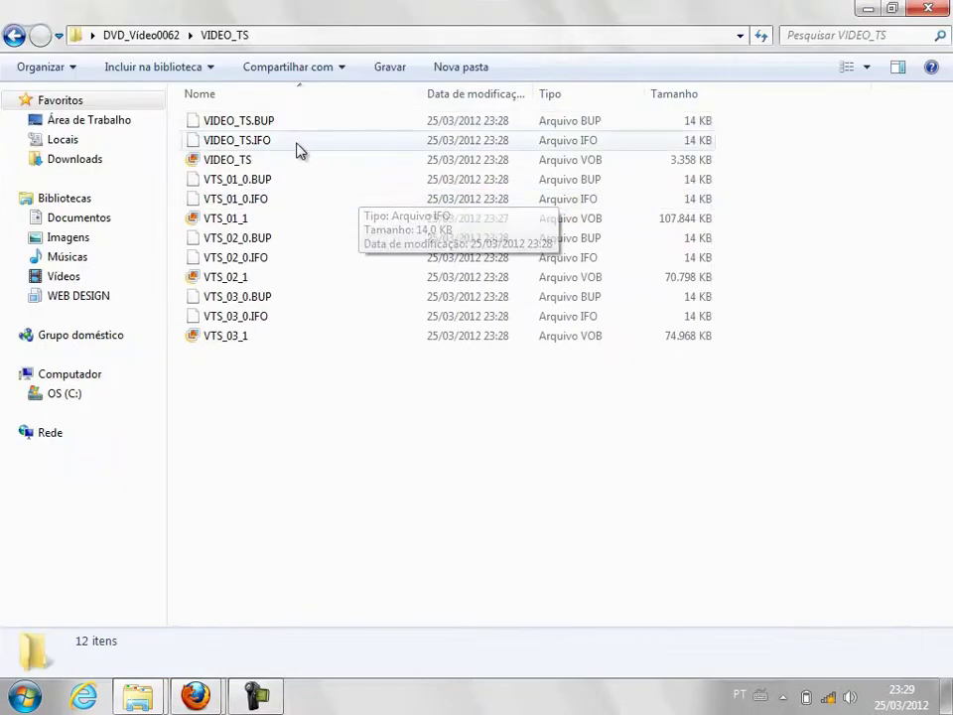
left_click(227, 162)
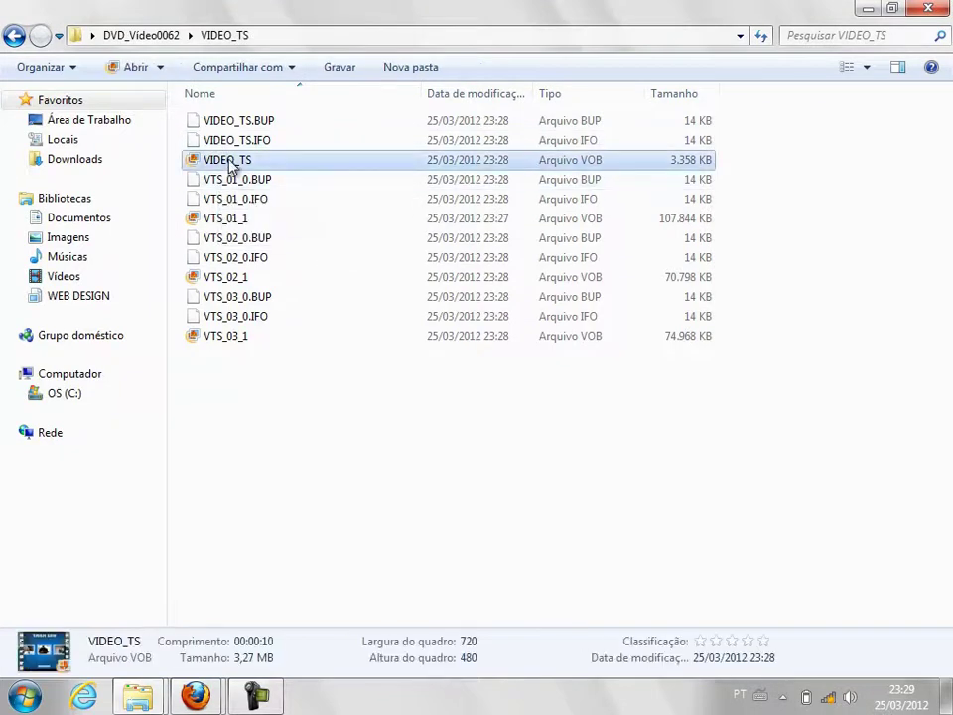
left_click(225, 220)
left_click(217, 279)
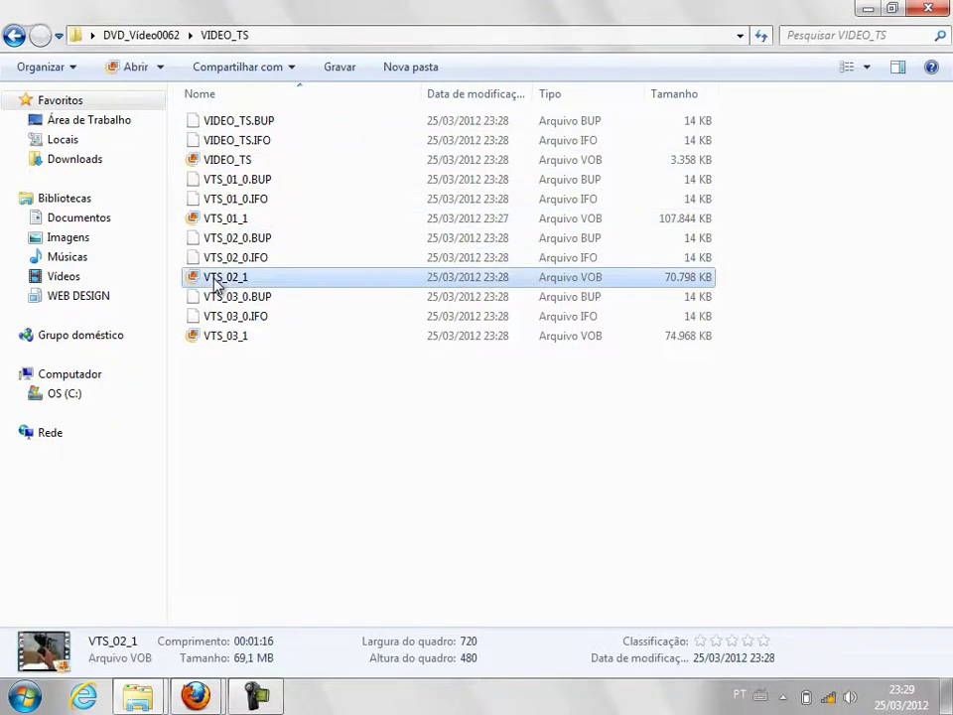
left_click(213, 337)
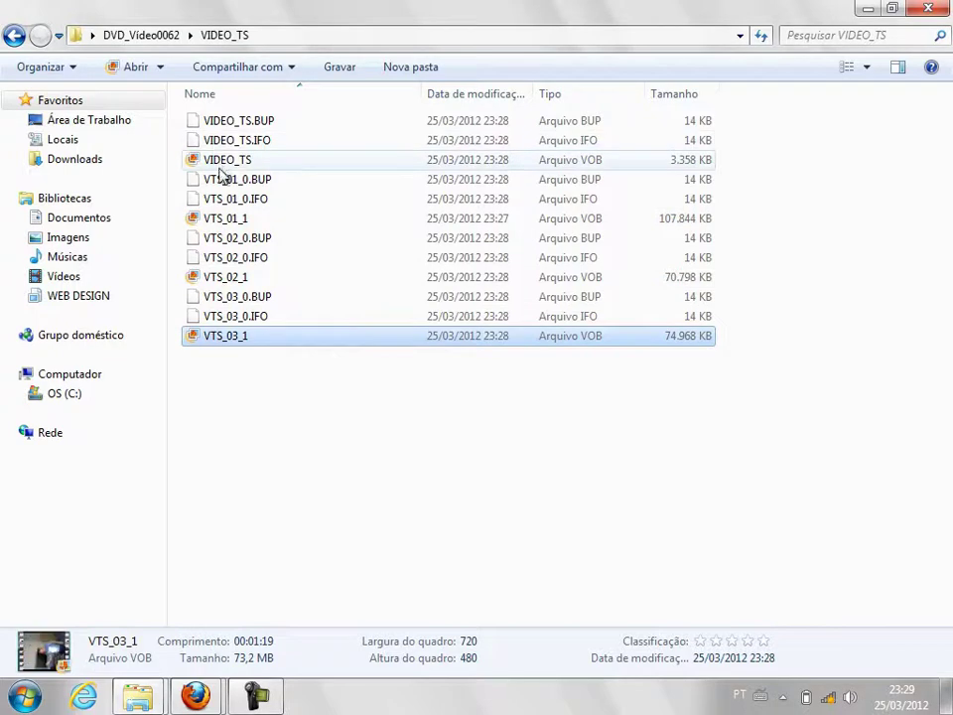
- Play the converted video VTS_01_1 to check it, and close both the player and the folder window
left_click(212, 221)
double_click(213, 220)
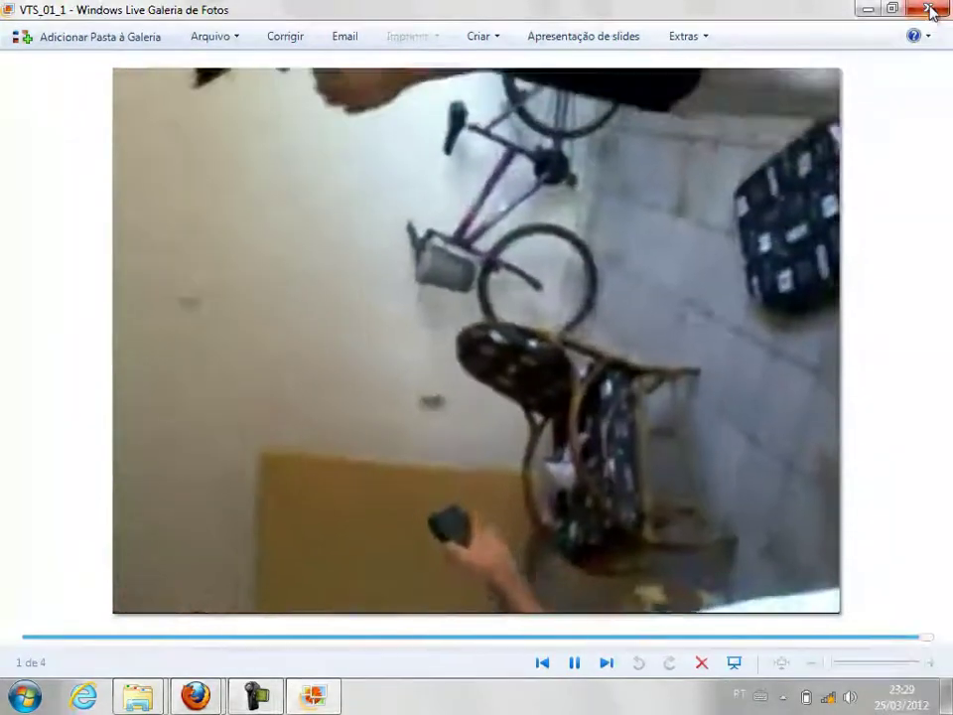
left_click(927, 8)
left_click(295, 400)
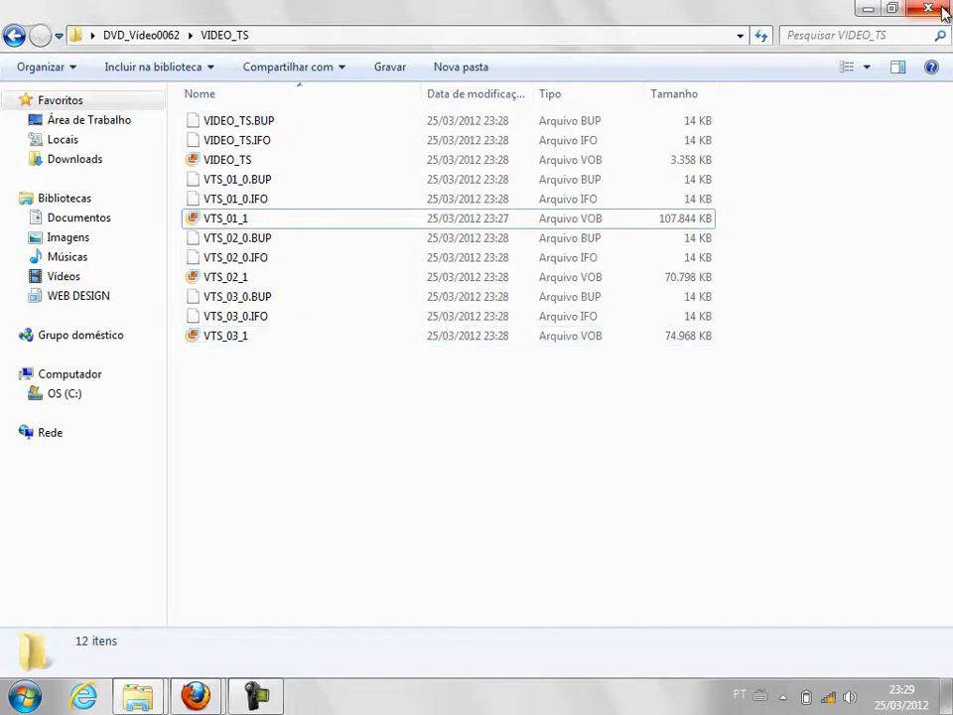
left_click(940, 10)
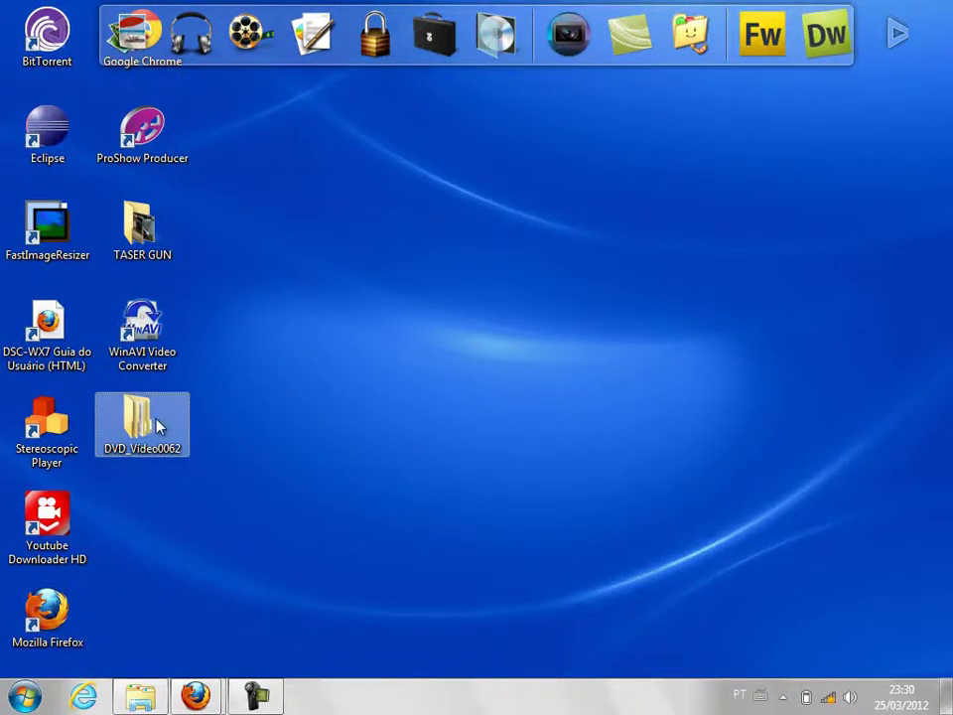
- Reopen DVD_Vídeo0062 from the desktop, view the file list in its VIDEO_TS folder, and close the window
double_click(149, 424)
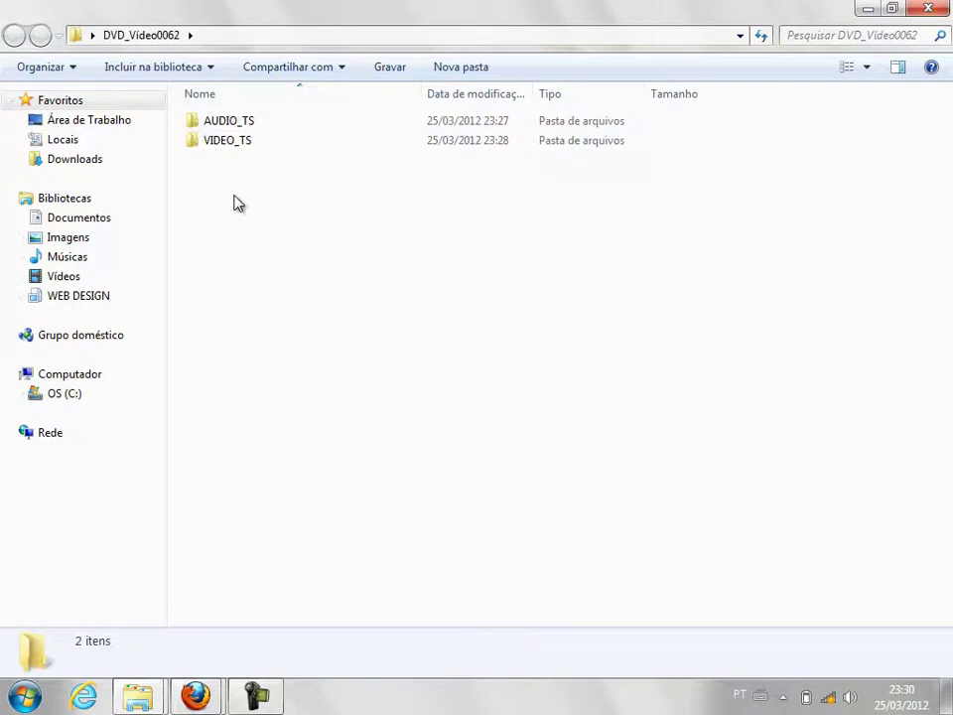
double_click(230, 144)
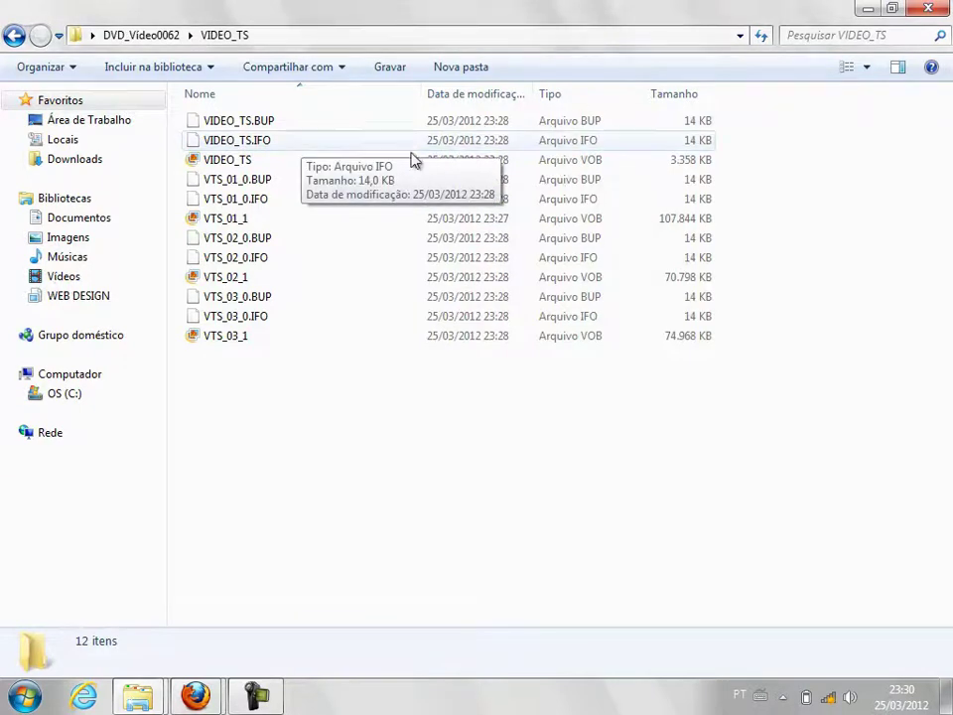
left_click(929, 9)
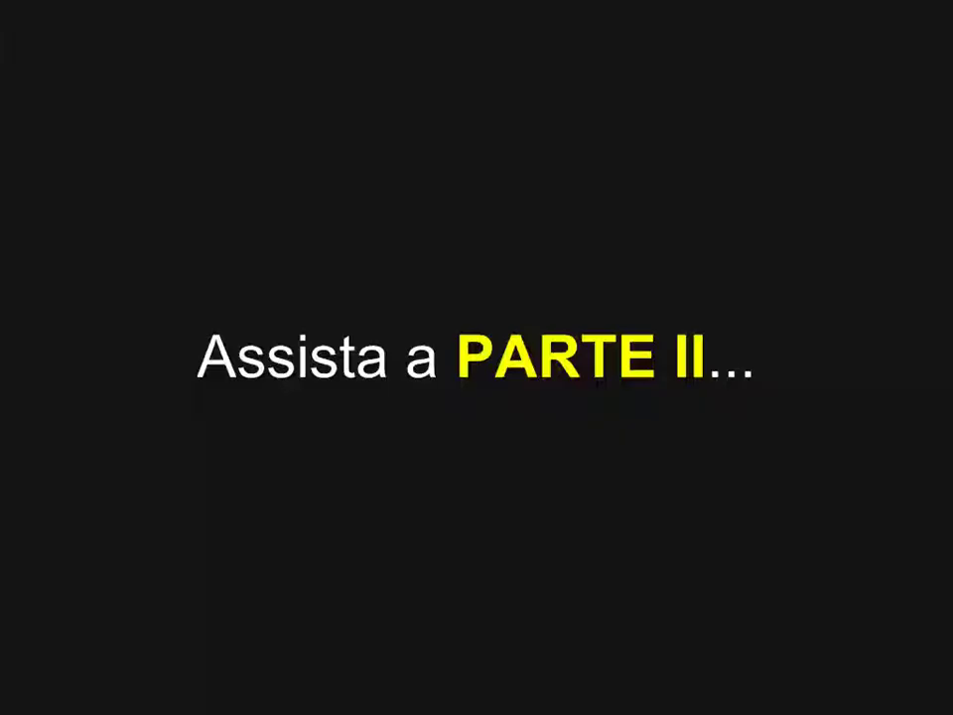